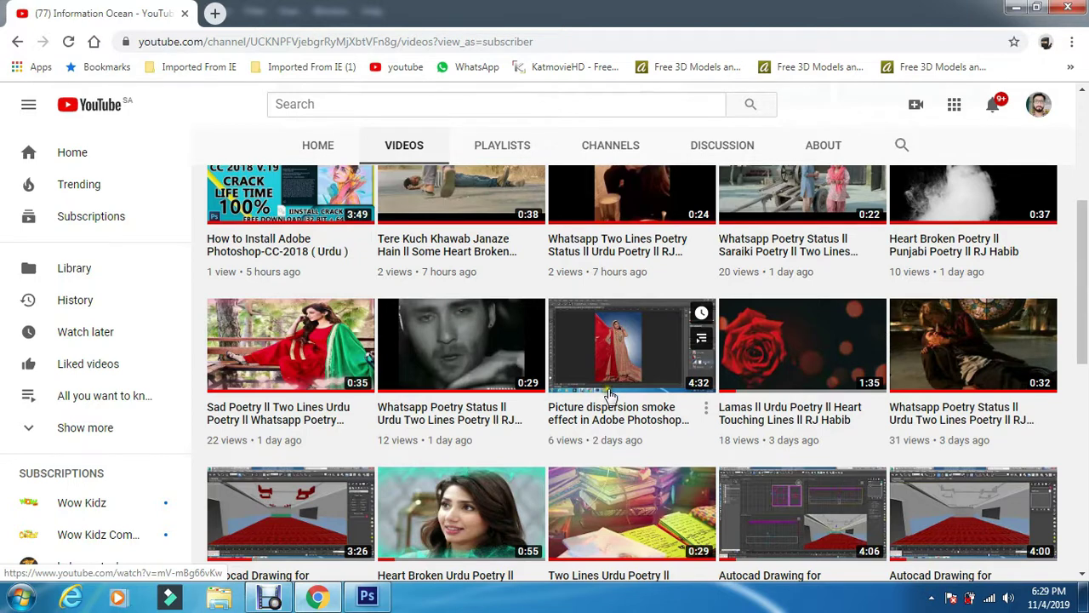
{"action": "scroll", "coordinate": [642, 370], "scroll_direction": "up", "scroll_amount": 2}
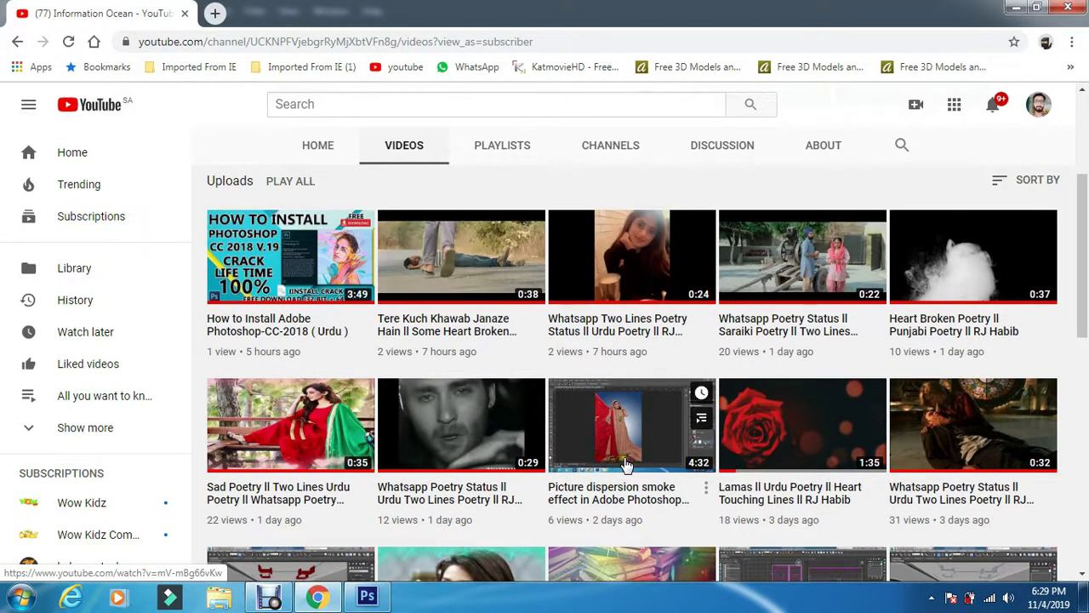
{"action": "scroll", "coordinate": [638, 451], "scroll_direction": "up", "scroll_amount": 3}
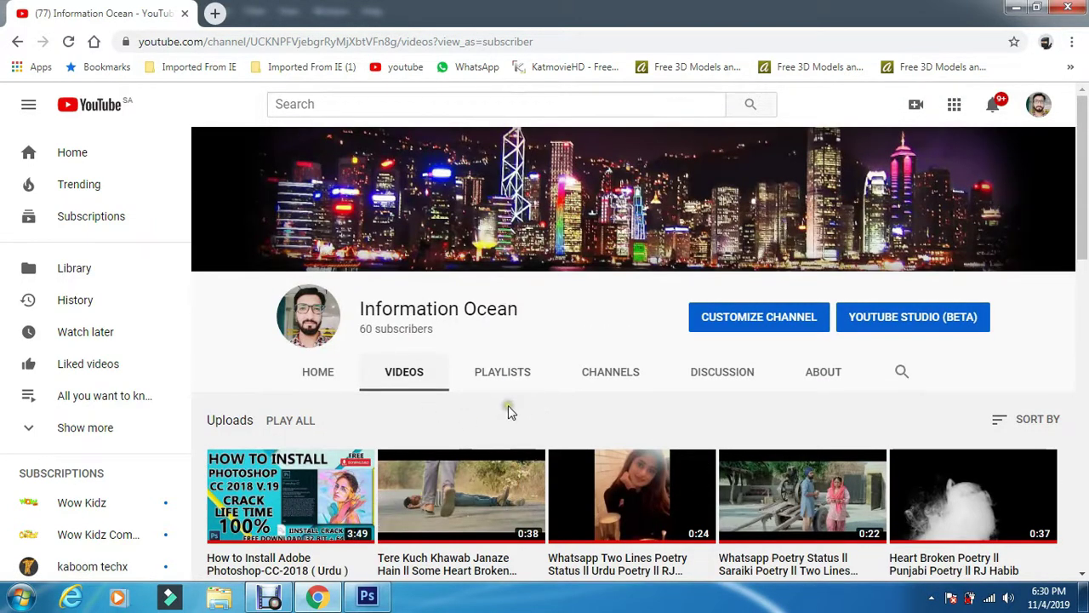
Switch to Photoshop, then add a black hide-all mask to Layer 1 and a white layer mask to Layer 1 copy
{"action": "left_click", "coordinate": [367, 596]}
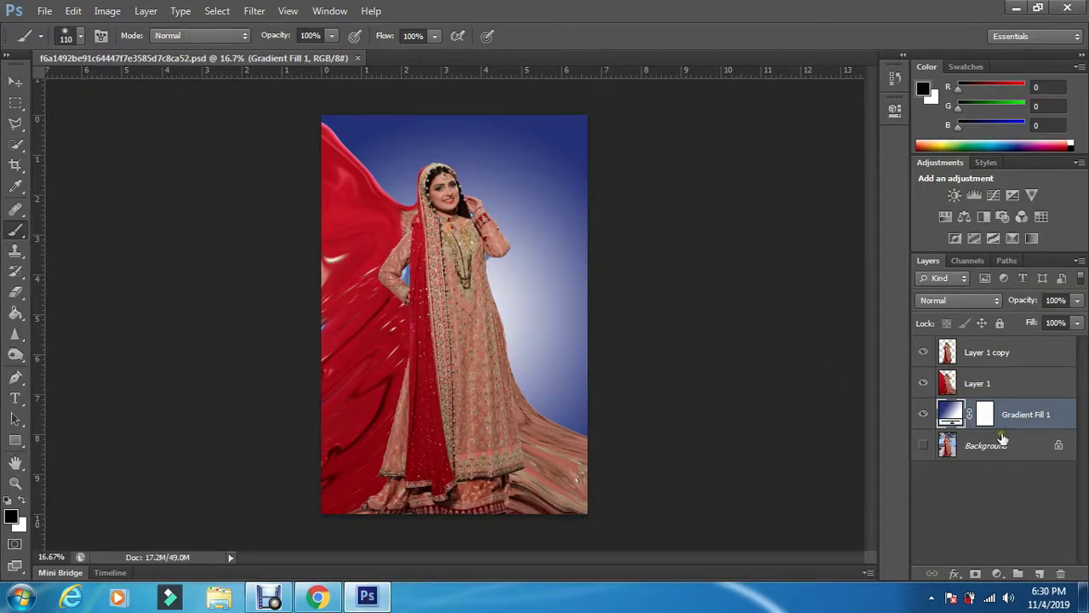
{"action": "left_click", "coordinate": [998, 383]}
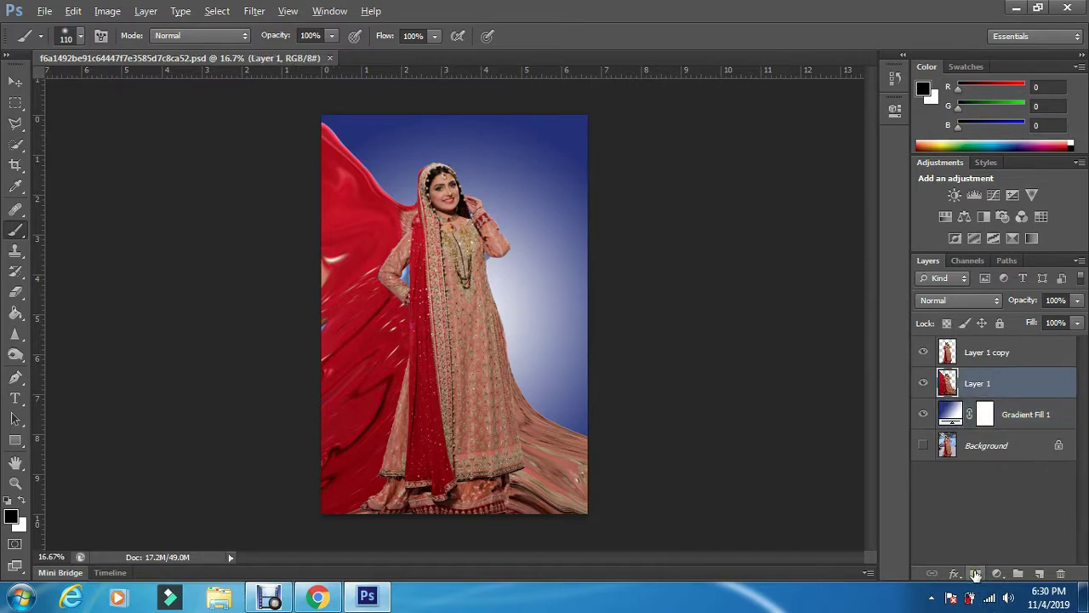
{"action": "left_click", "coordinate": [975, 575], "text": "alt"}
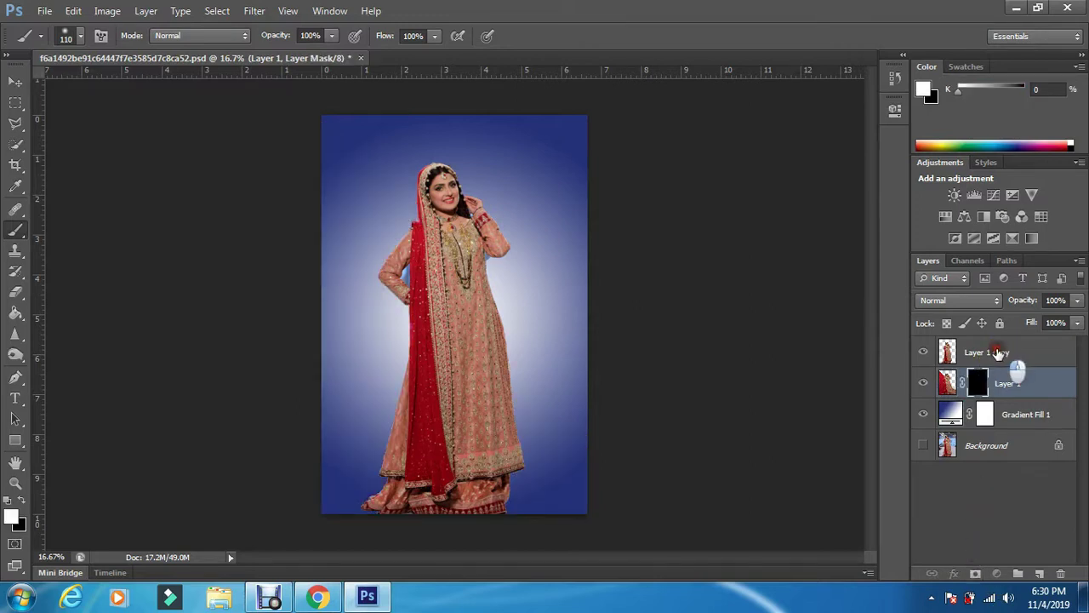
{"action": "left_click", "coordinate": [993, 354]}
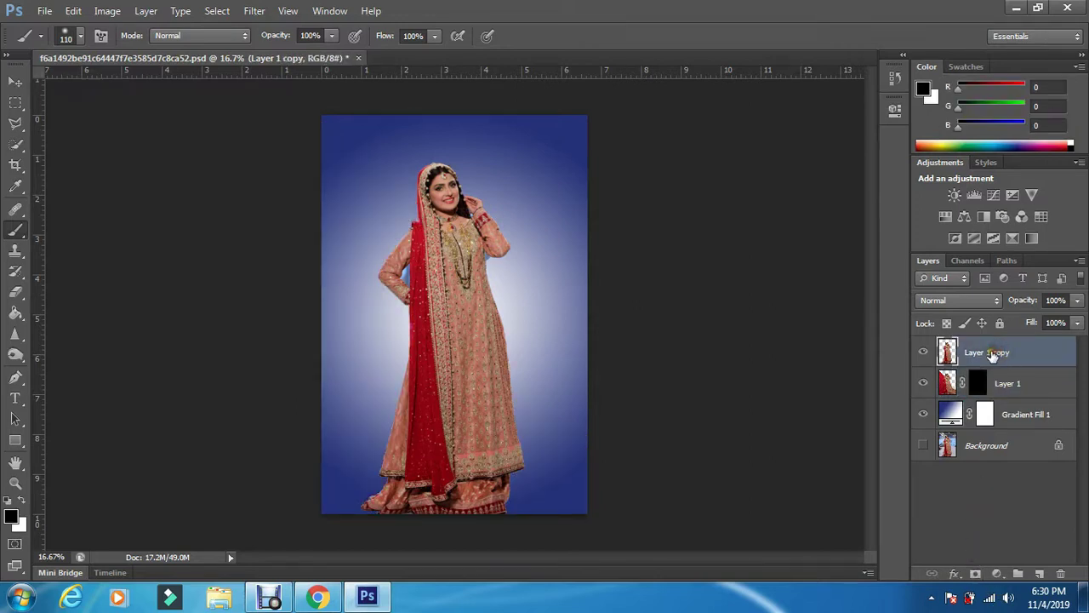
{"action": "left_click", "coordinate": [976, 575]}
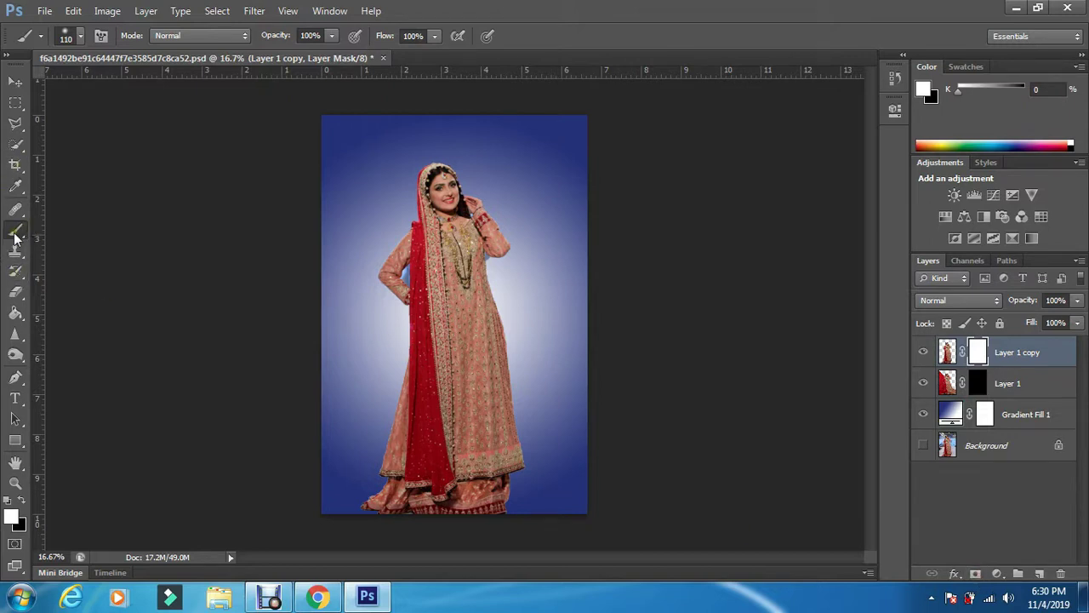
{"action": "left_click", "coordinate": [82, 35]}
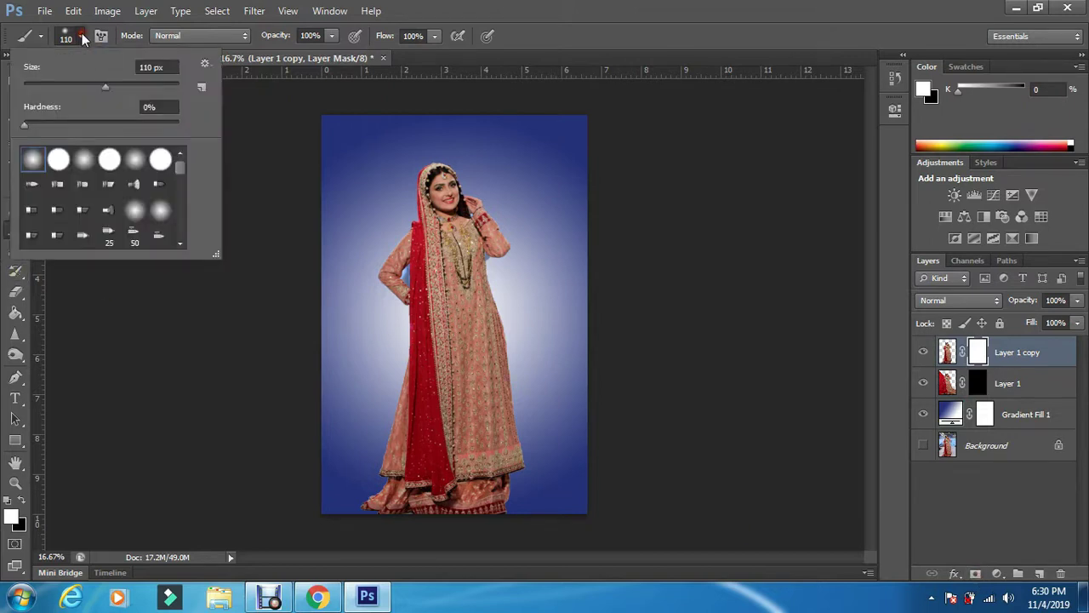
{"action": "left_click", "coordinate": [205, 64]}
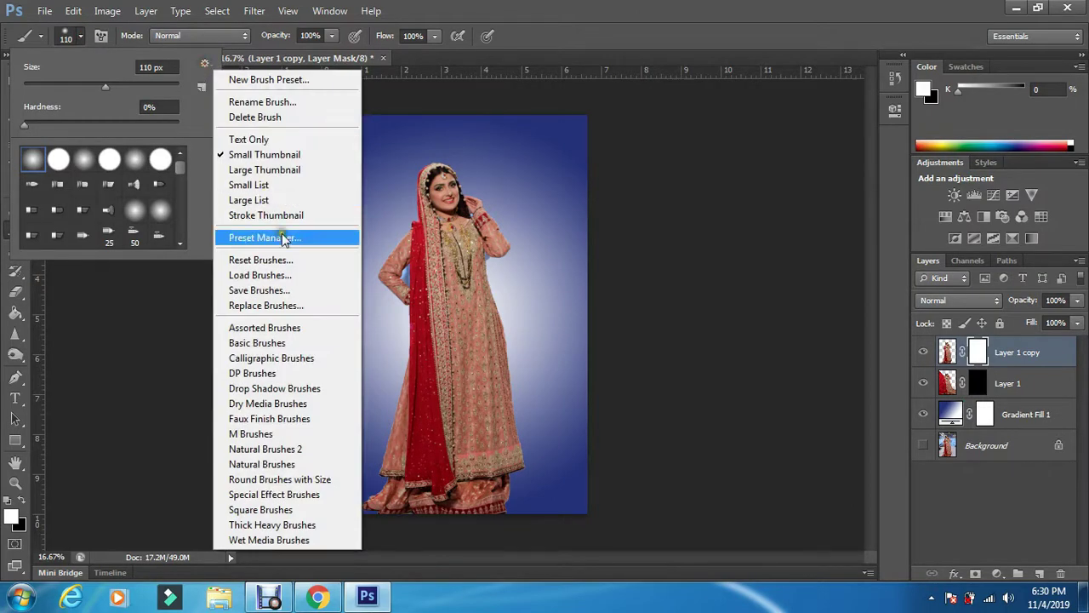
{"action": "left_click", "coordinate": [287, 281]}
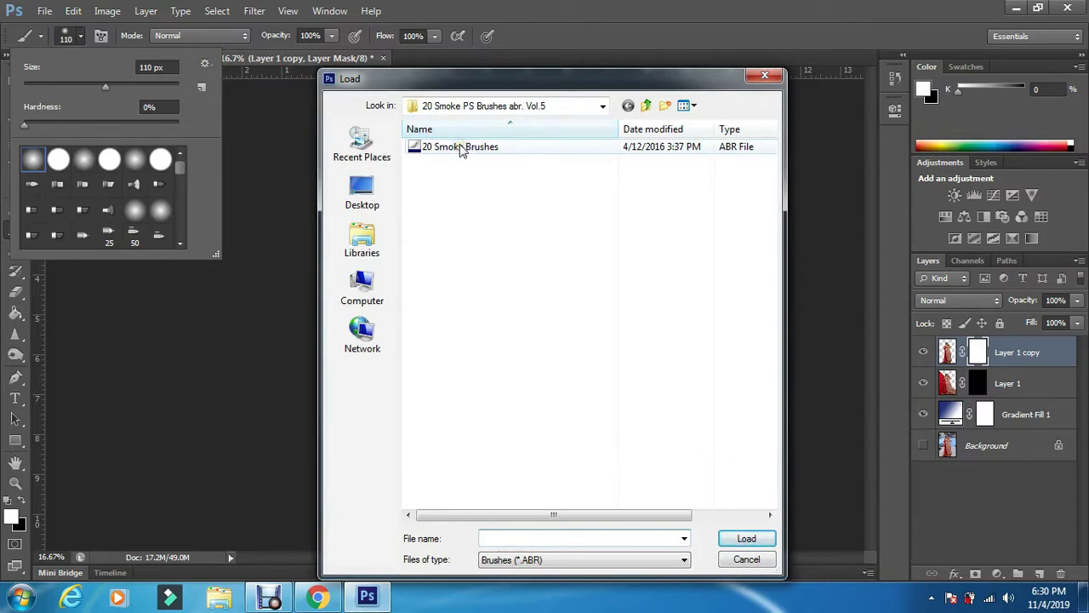
{"action": "left_click", "coordinate": [461, 147]}
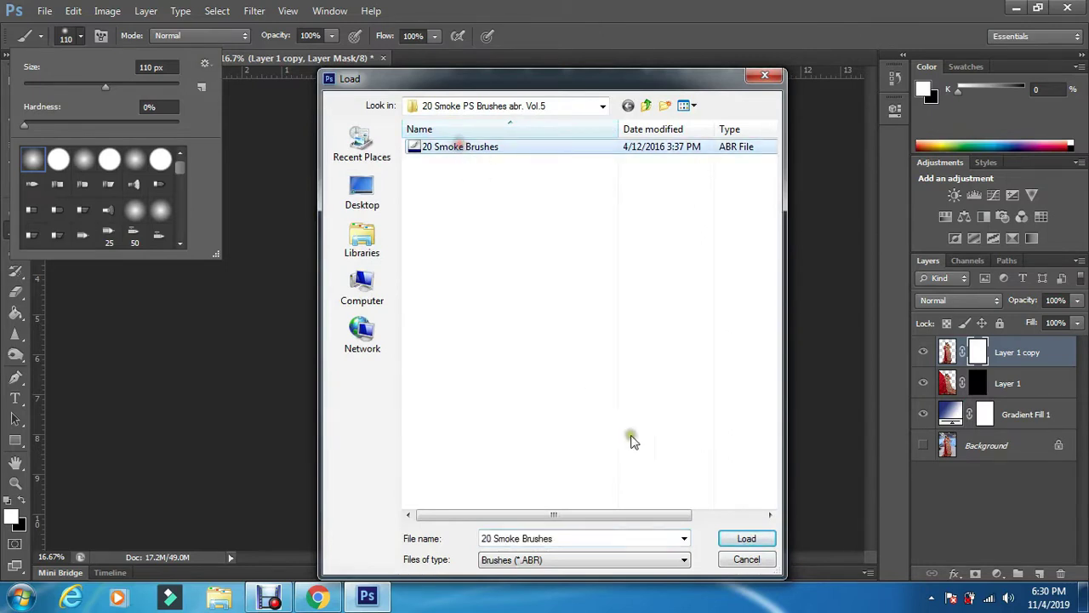
{"action": "left_click", "coordinate": [745, 562]}
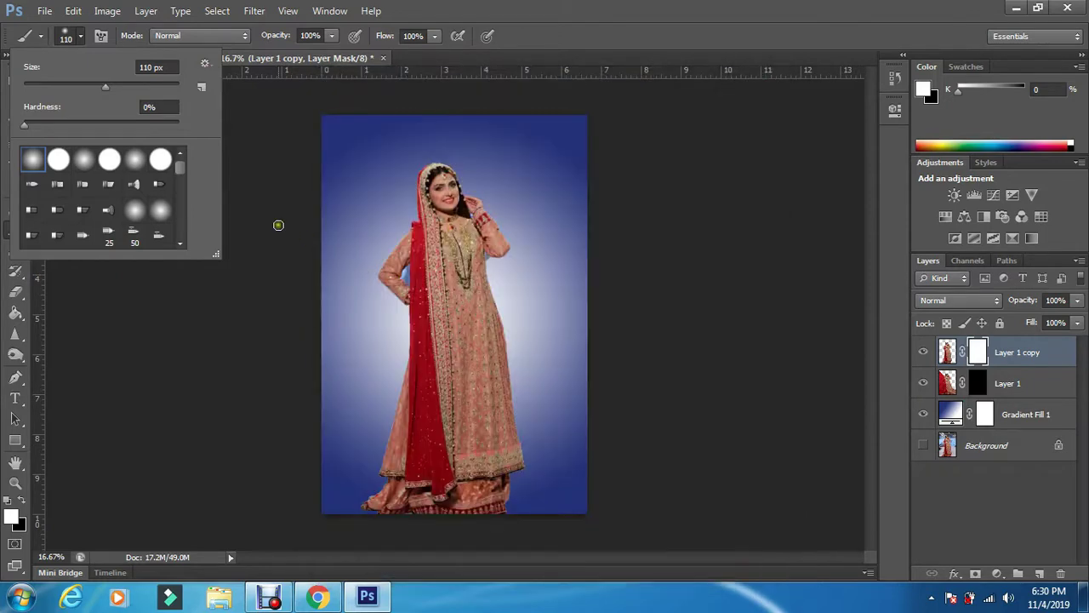
Choose the first 2500 px smoke brush, right after the 100 px tip, from the brush presets
{"action": "left_click_drag", "start_coordinate": [177, 173], "coordinate": [183, 241]}
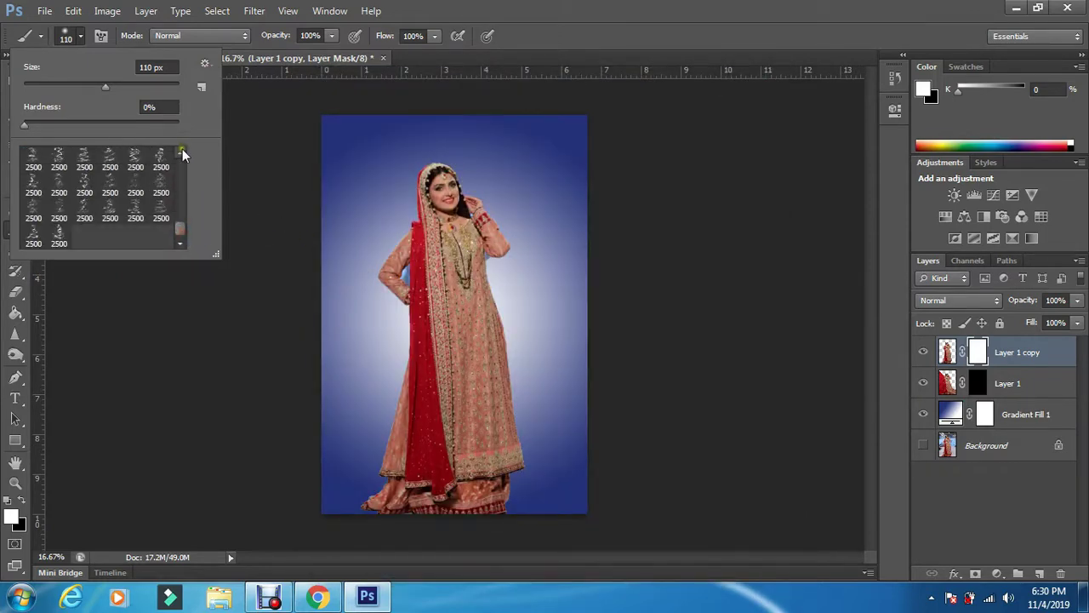
{"action": "left_click", "coordinate": [181, 152]}
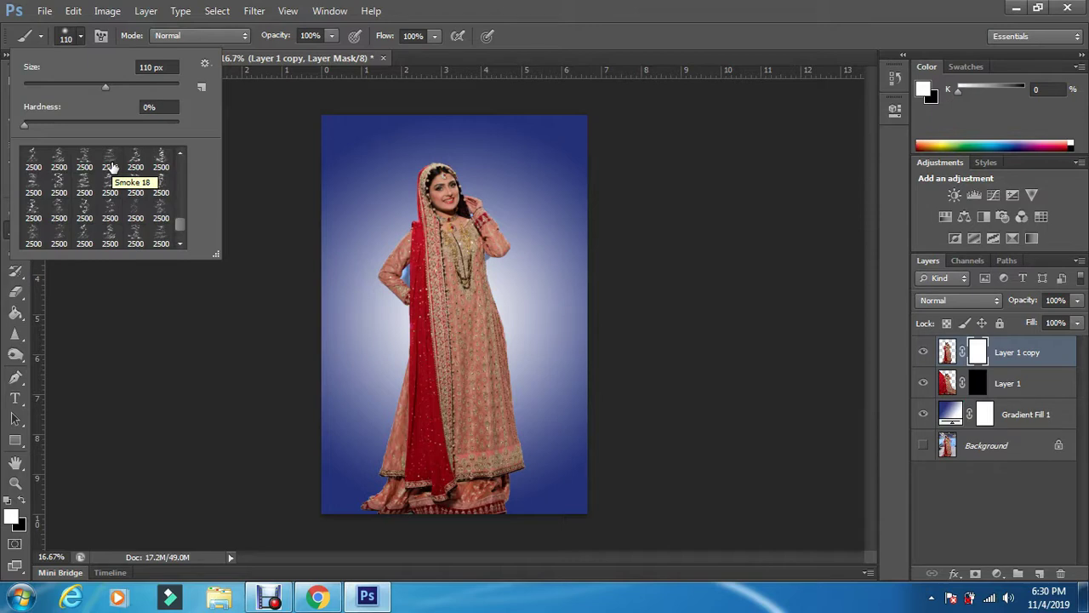
{"action": "left_click", "coordinate": [180, 153]}
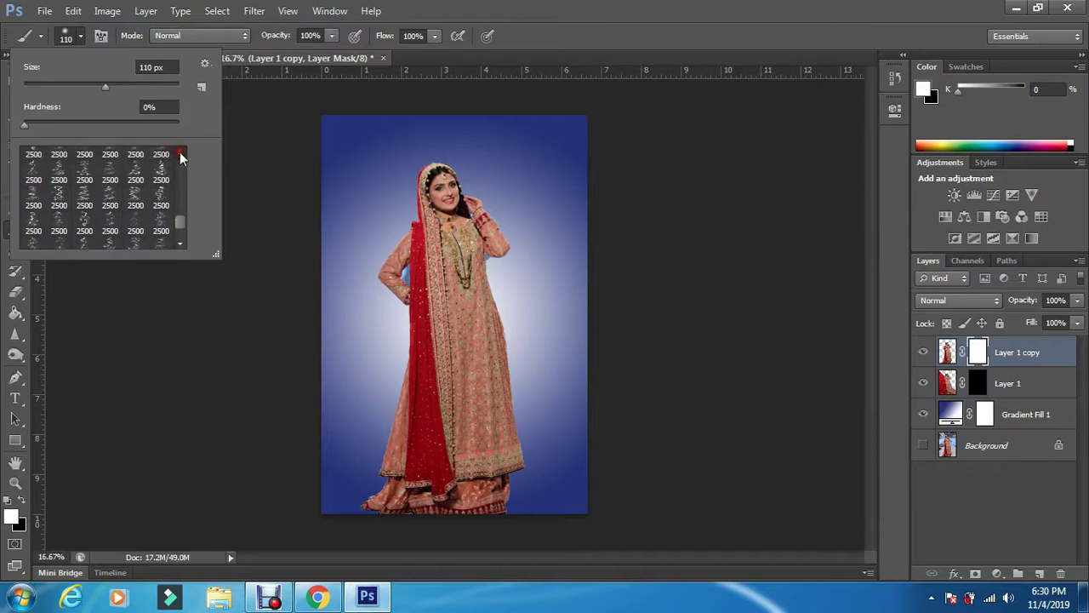
{"action": "left_click_drag", "start_coordinate": [173, 229], "coordinate": [177, 211]}
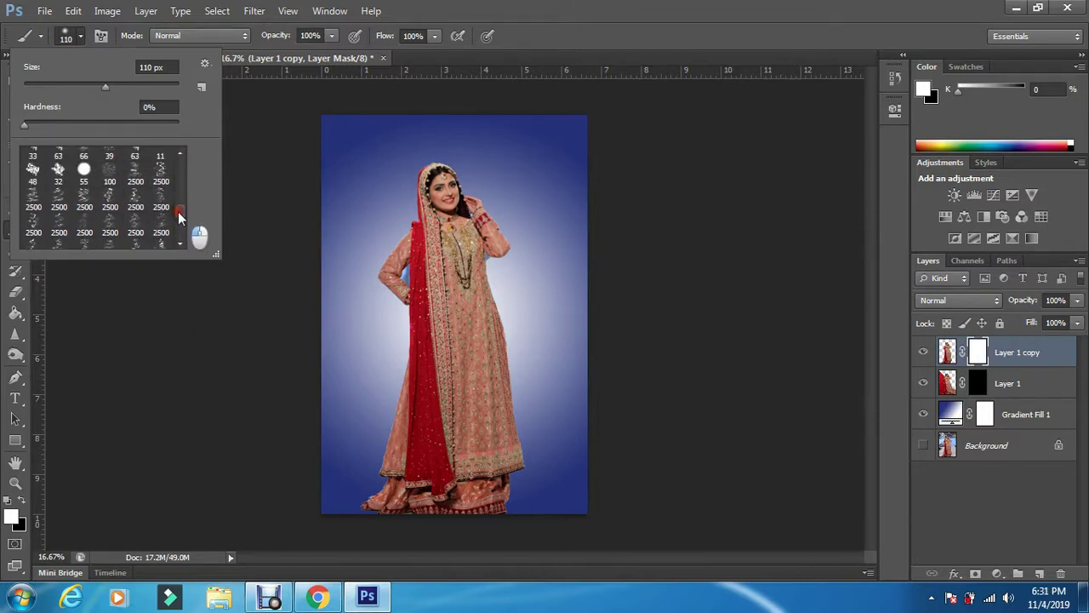
{"action": "left_click", "coordinate": [145, 181]}
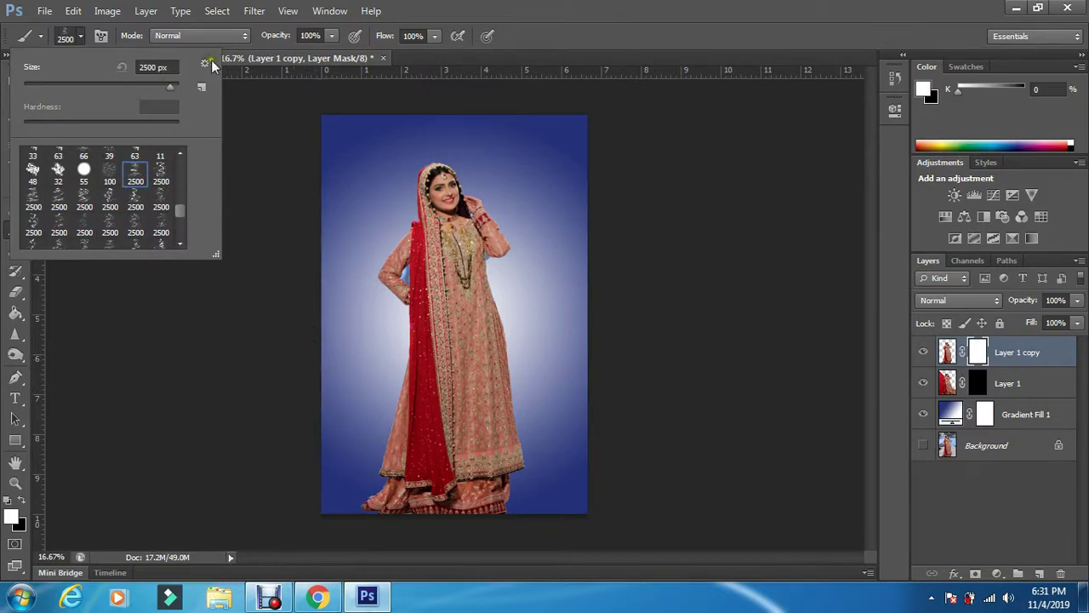
Open the detailed brush settings and rotate the smoke brush tip to an angle of -75°
{"action": "left_click", "coordinate": [100, 34]}
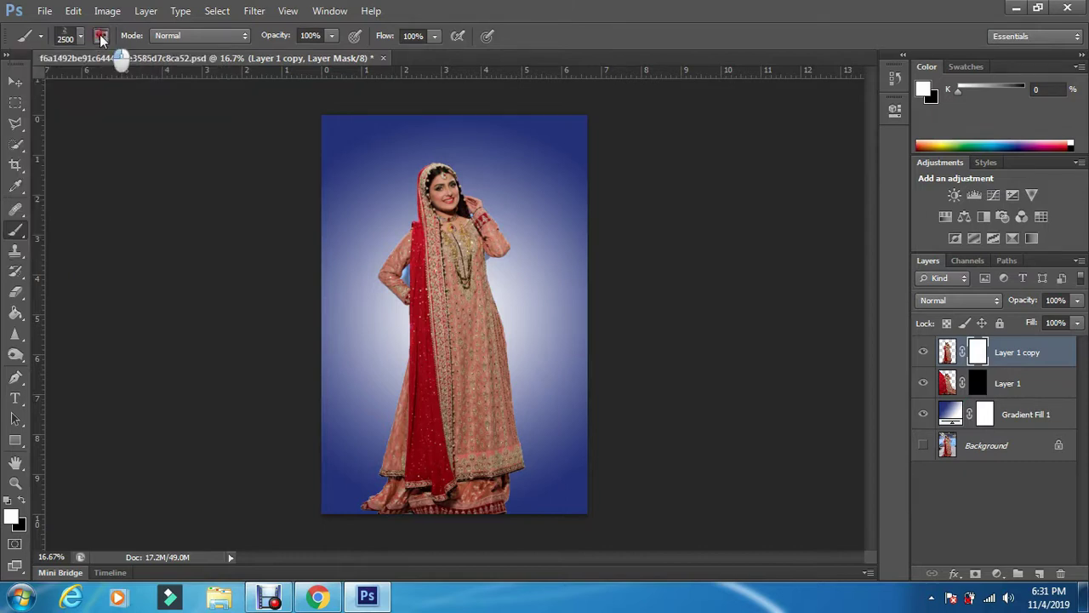
{"action": "left_click", "coordinate": [99, 34]}
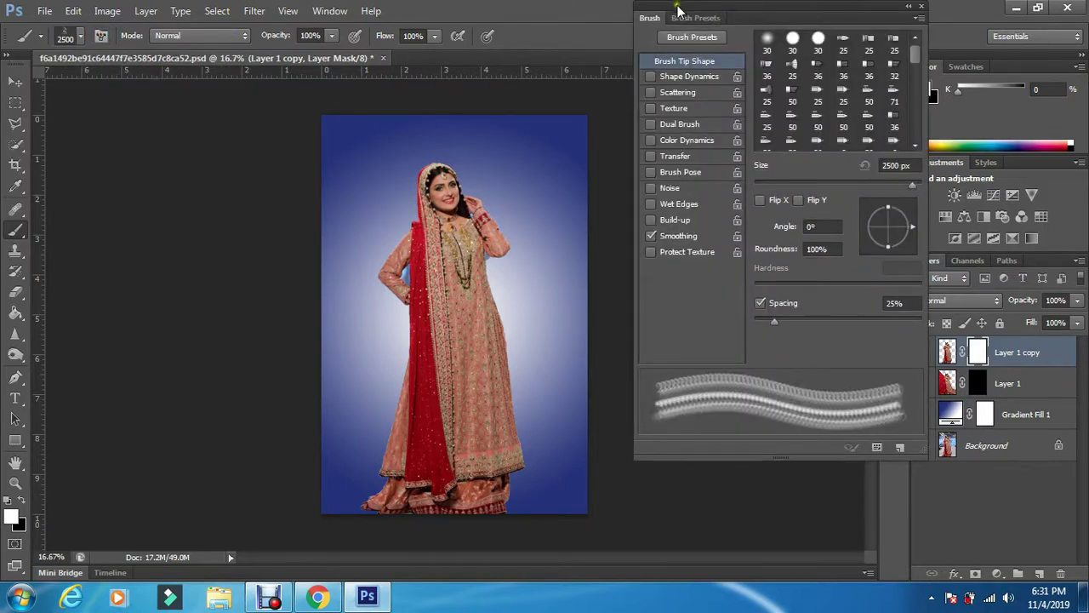
{"action": "left_click_drag", "start_coordinate": [678, 8], "coordinate": [686, 18]}
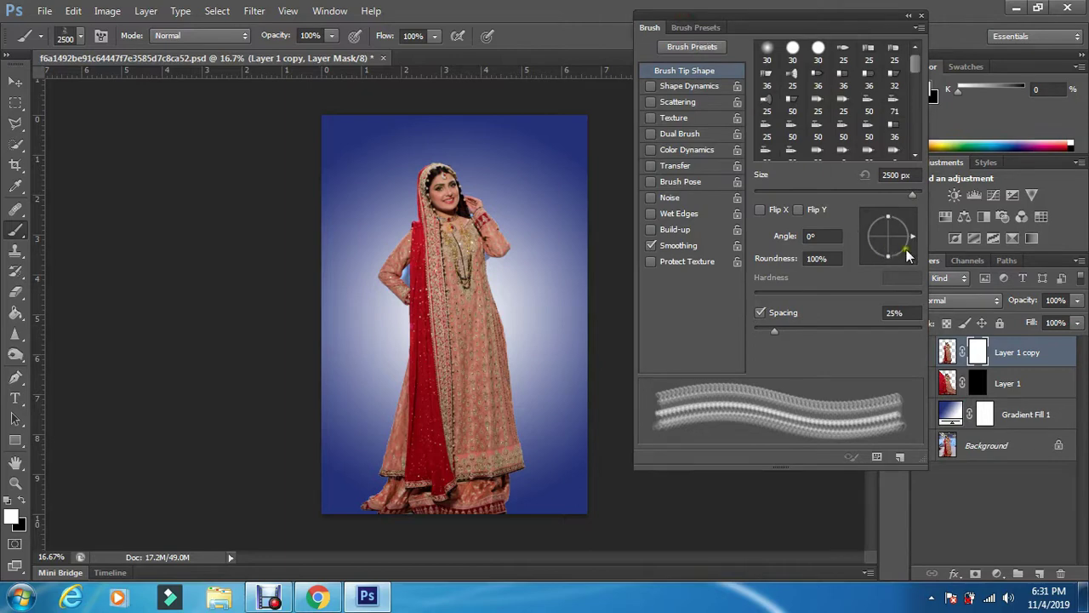
{"action": "mouse_move", "coordinate": [907, 255]}
{"action": "left_mouse_down"}
{"action": "mouse_move", "coordinate": [924, 274]}
{"action": "mouse_move", "coordinate": [883, 199]}
{"action": "mouse_move", "coordinate": [911, 223]}
{"action": "mouse_move", "coordinate": [917, 254]}
{"action": "mouse_move", "coordinate": [899, 269]}
{"action": "left_mouse_up"}
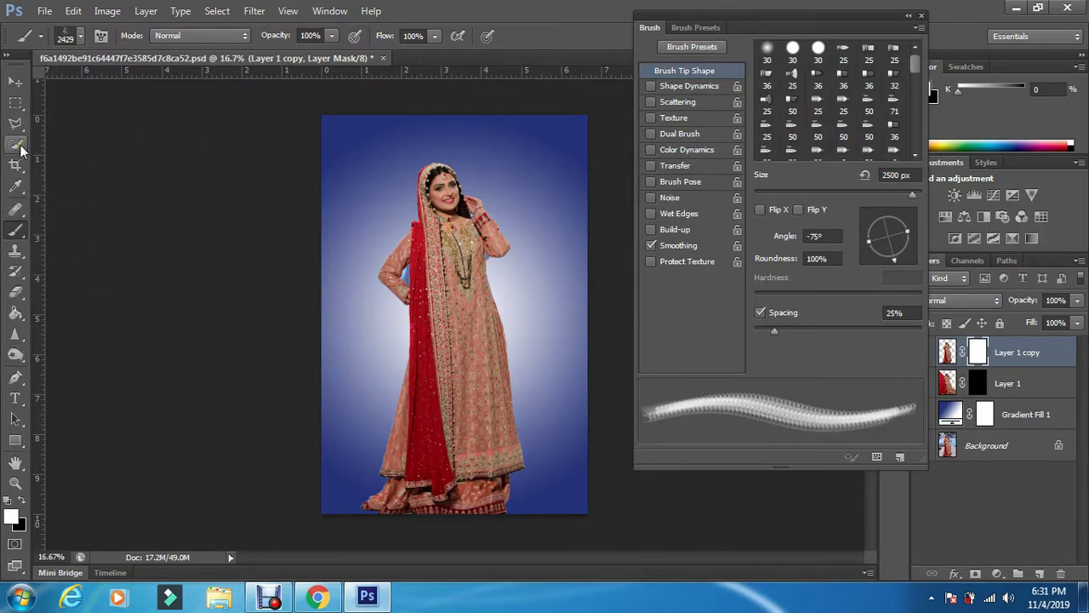
Reduce the smoke brush to 1600 px and stamp it in black on the Layer 1 copy mask at the gown's lower right hem
{"action": "key", "text": "bracketleft"}
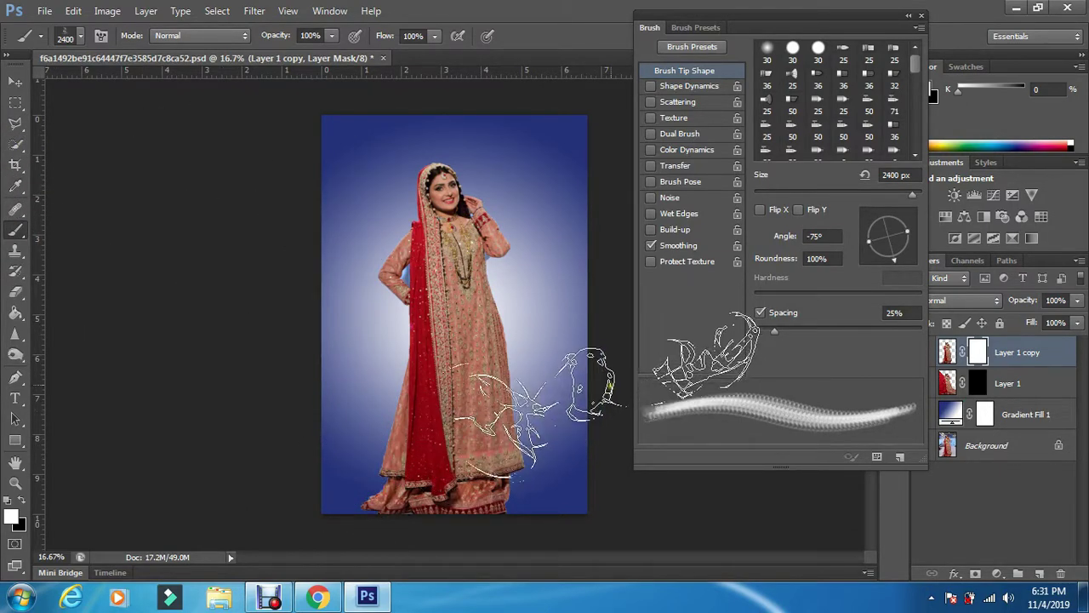
{"action": "key", "text": "bracketleft"}
{"action": "key", "text": "bracketleft"}
{"action": "key", "text": "bracketleft"}
{"action": "key", "text": "bracketleft"}
{"action": "key", "text": "bracketleft"}
{"action": "key", "text": "bracketleft"}
{"action": "key", "text": "bracketleft"}
{"action": "key", "text": "bracketleft"}
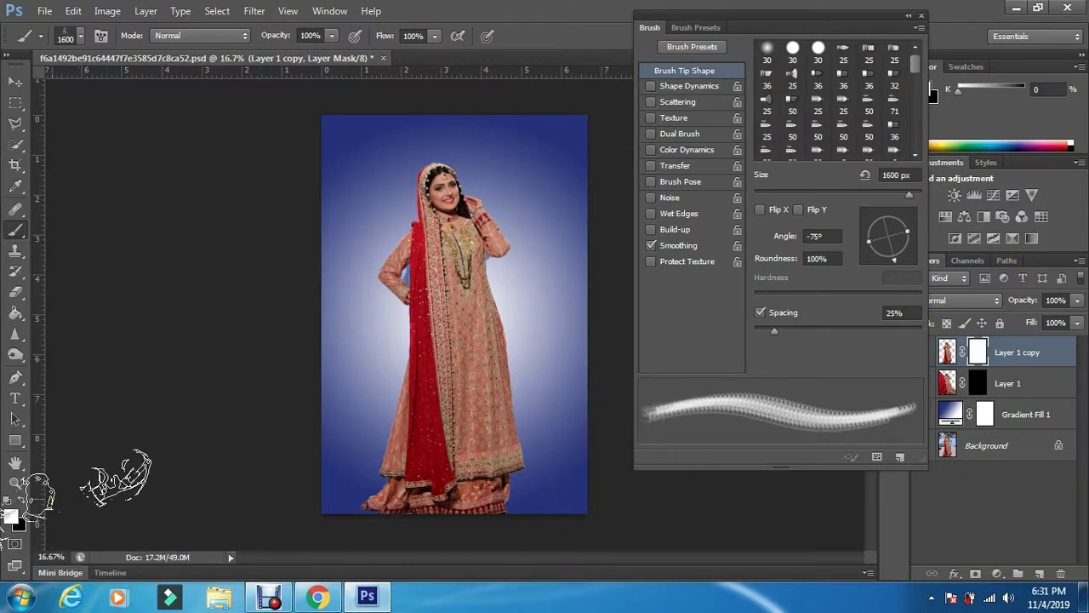
{"action": "left_click", "coordinate": [22, 506]}
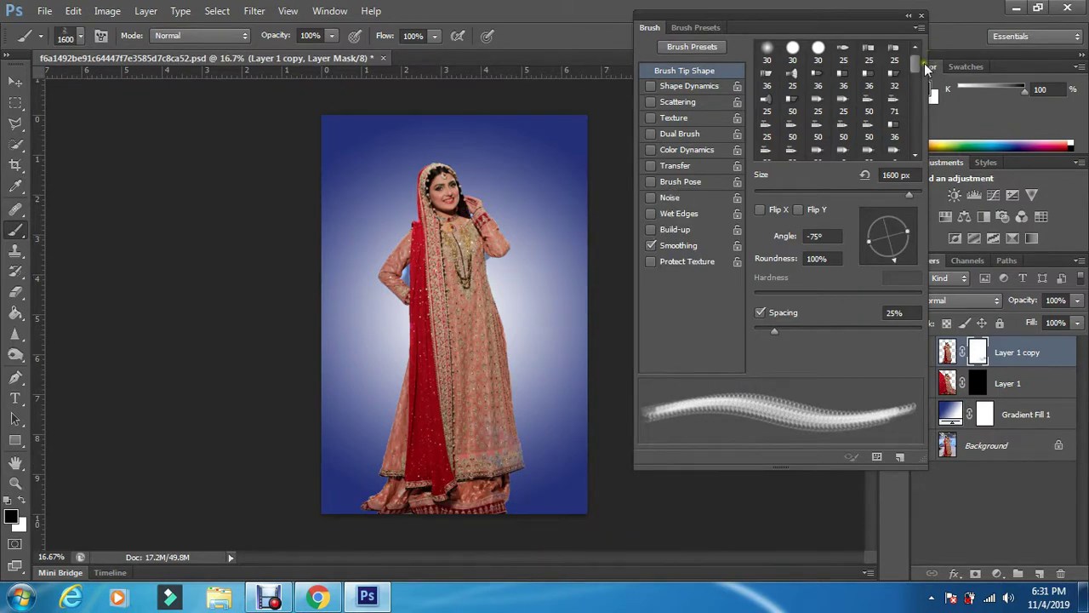
Rotate the smoke brush tip to 148° and stamp it on the mask over the lower left side of the gown
{"action": "mouse_move", "coordinate": [918, 62]}
{"action": "left_mouse_down"}
{"action": "mouse_move", "coordinate": [915, 175]}
{"action": "mouse_move", "coordinate": [920, 78]}
{"action": "left_mouse_up"}
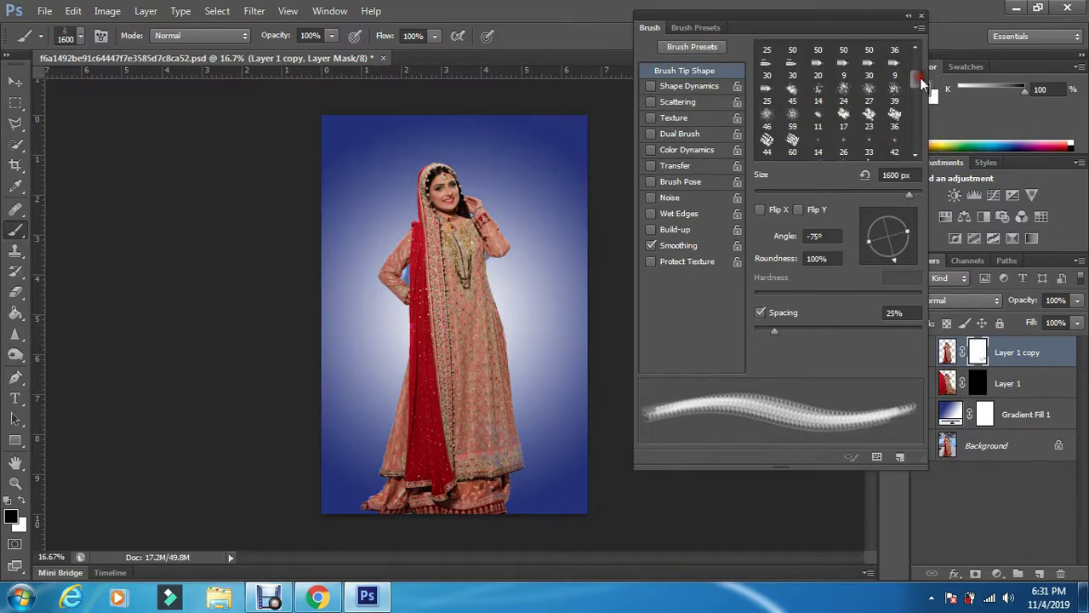
{"action": "mouse_move", "coordinate": [868, 224]}
{"action": "left_mouse_down"}
{"action": "mouse_move", "coordinate": [890, 255]}
{"action": "mouse_move", "coordinate": [873, 226]}
{"action": "left_mouse_up"}
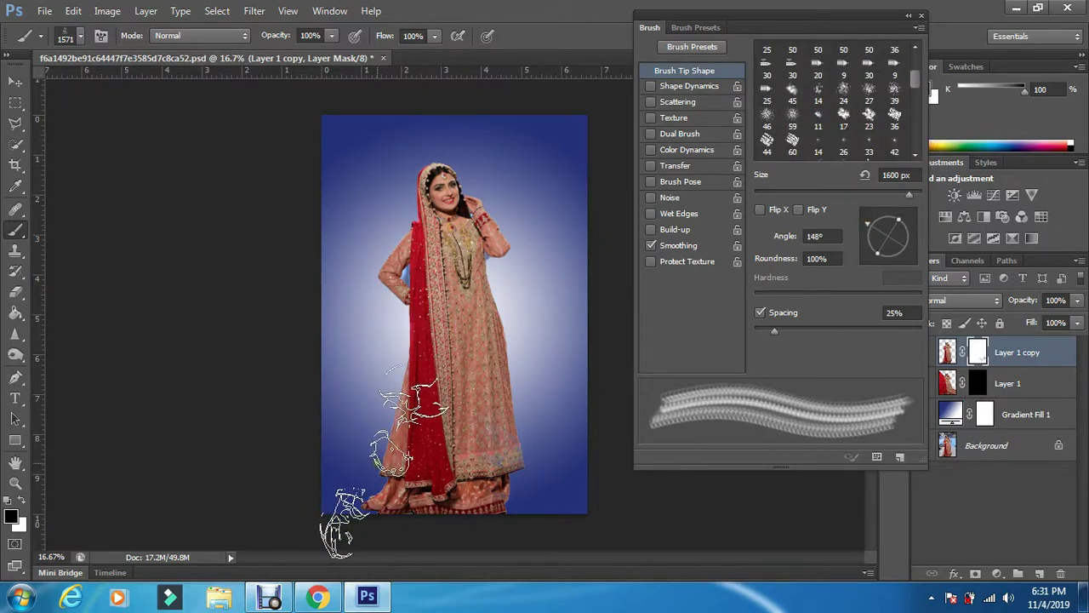
{"action": "left_click", "coordinate": [387, 462]}
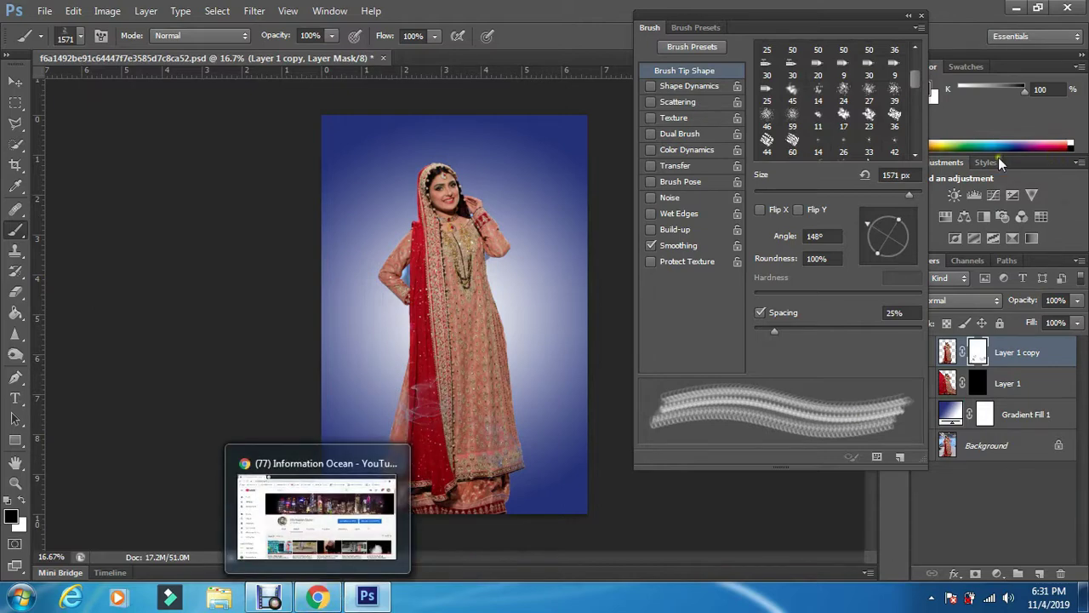
Choose the second 2500 px smoke brush tip and rotate it to an angle of -50°
{"action": "left_click_drag", "start_coordinate": [918, 81], "coordinate": [910, 144]}
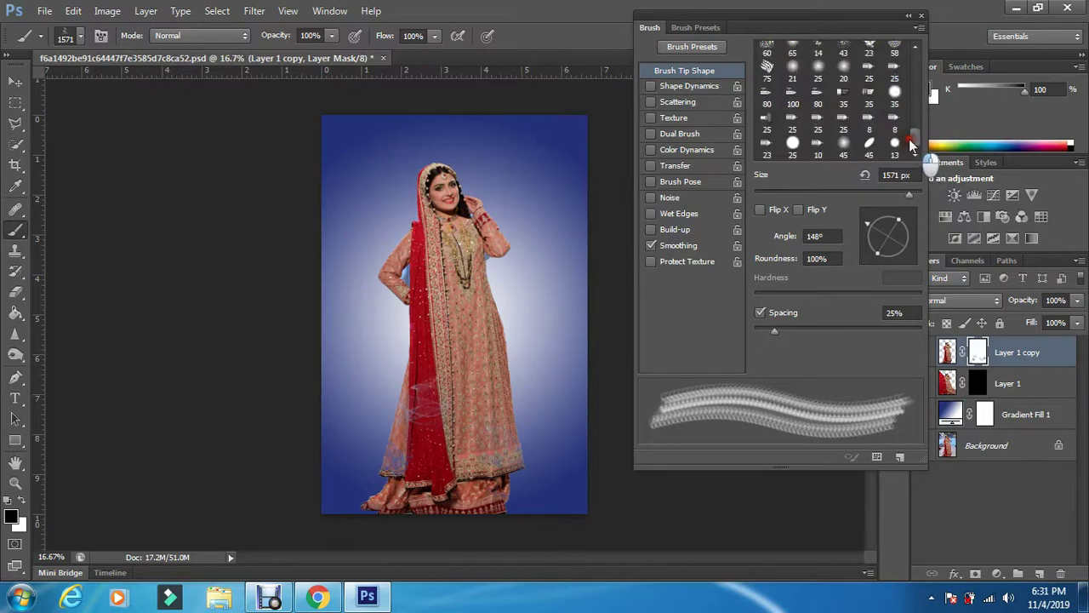
{"action": "scroll", "coordinate": [914, 134], "scroll_direction": "down", "scroll_amount": 10}
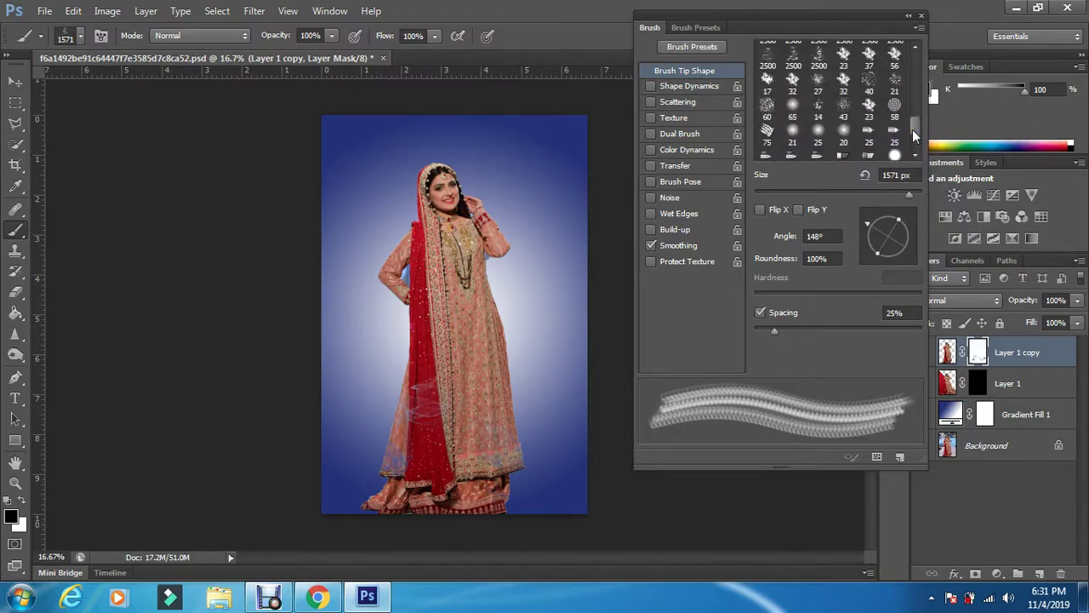
{"action": "scroll", "coordinate": [914, 134], "scroll_direction": "up", "scroll_amount": 1}
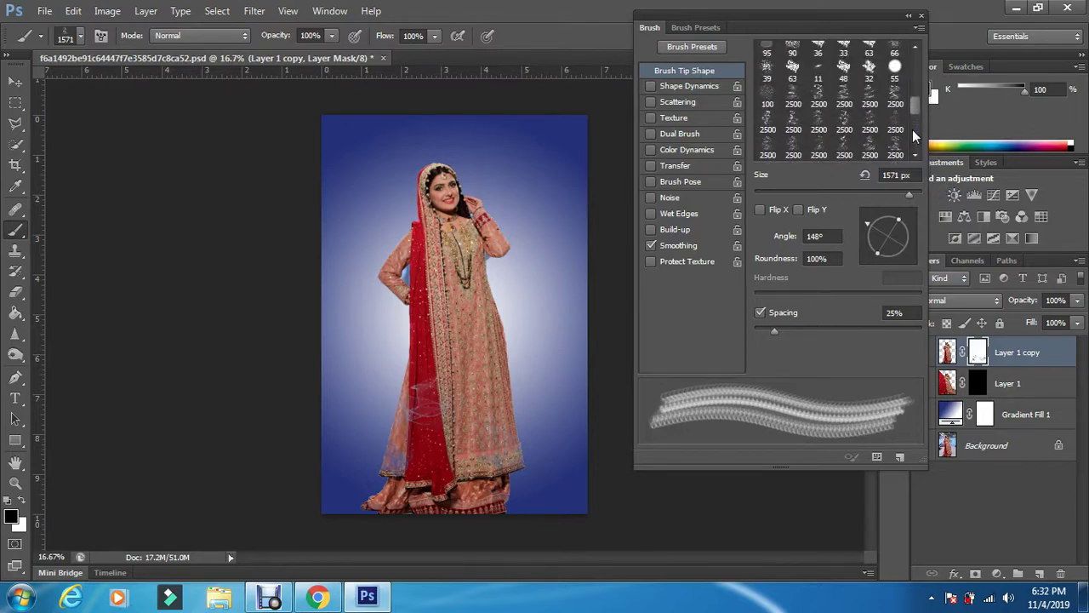
{"action": "left_click", "coordinate": [819, 98]}
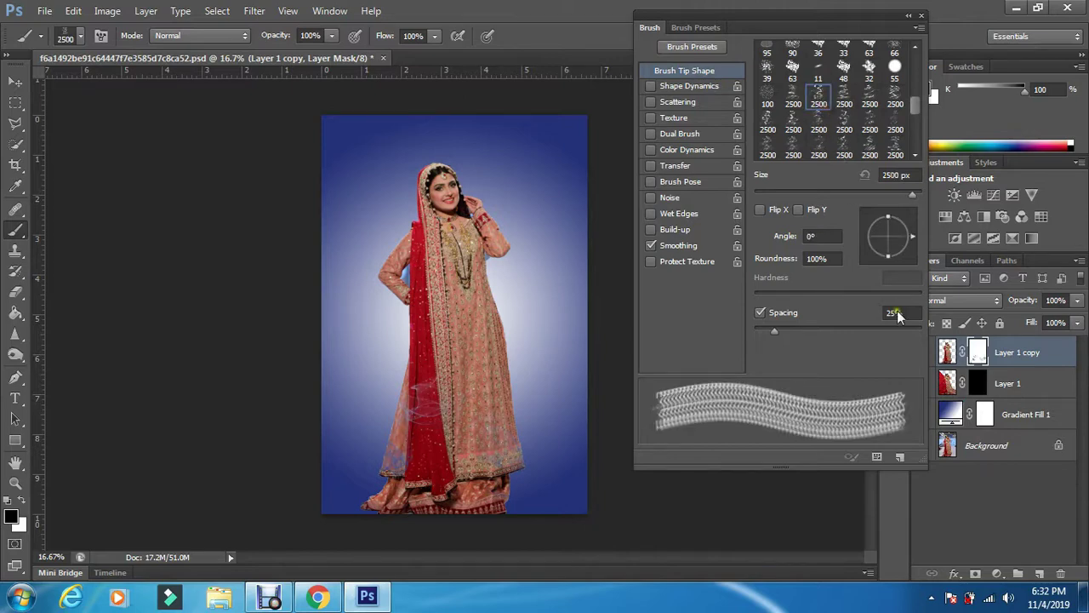
{"action": "left_click", "coordinate": [906, 257]}
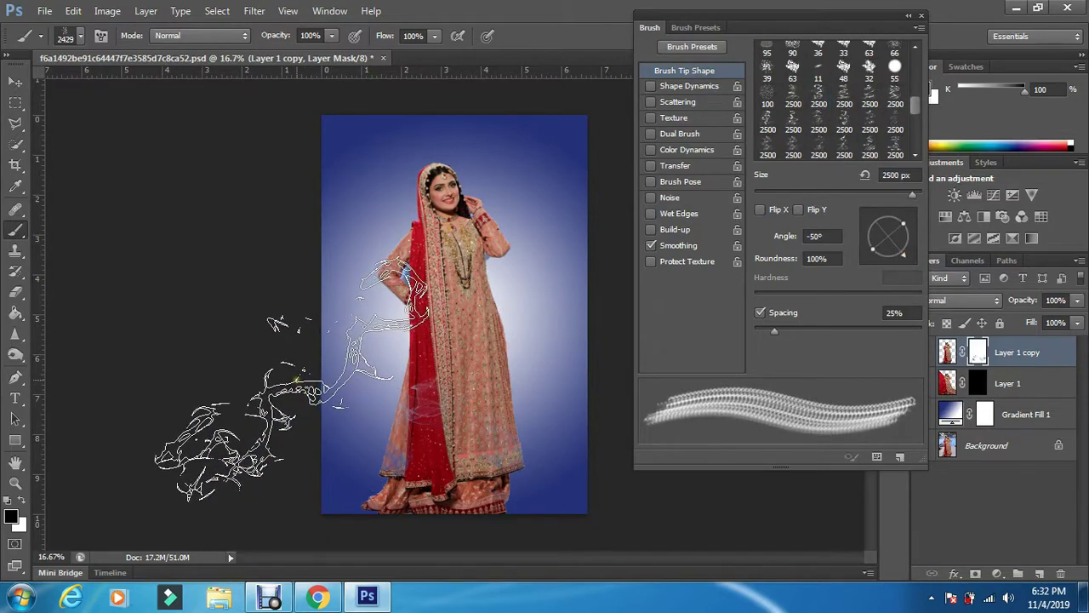
Stamp the rotated smoke brush on the Layer 1 copy mask at the bent elbow, the gown's lower left side and its lower right hem
{"action": "left_click", "coordinate": [297, 377]}
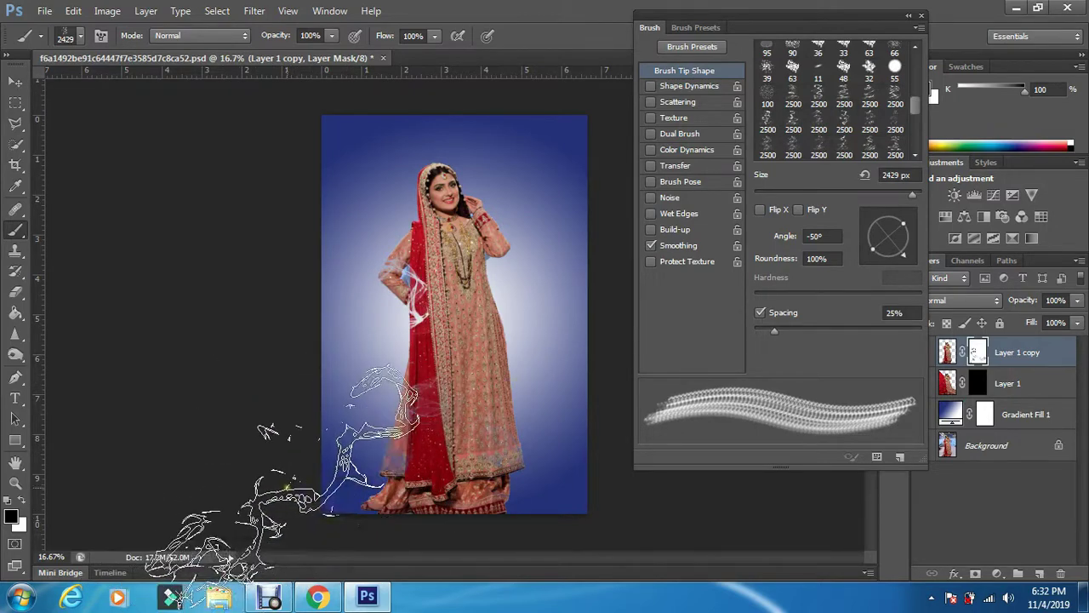
{"action": "left_click", "coordinate": [298, 494]}
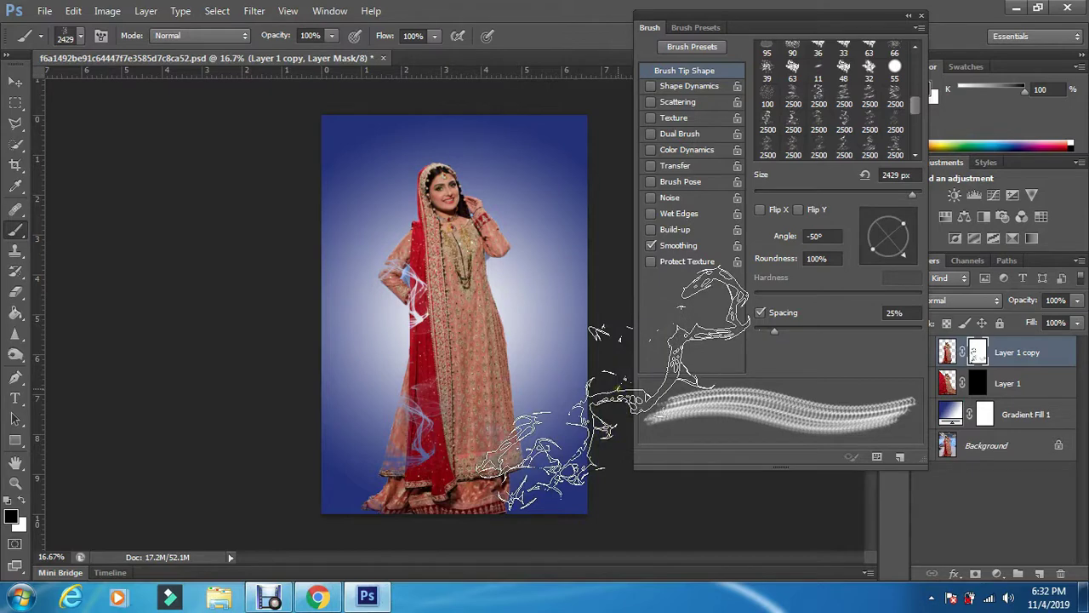
{"action": "left_click", "coordinate": [619, 389]}
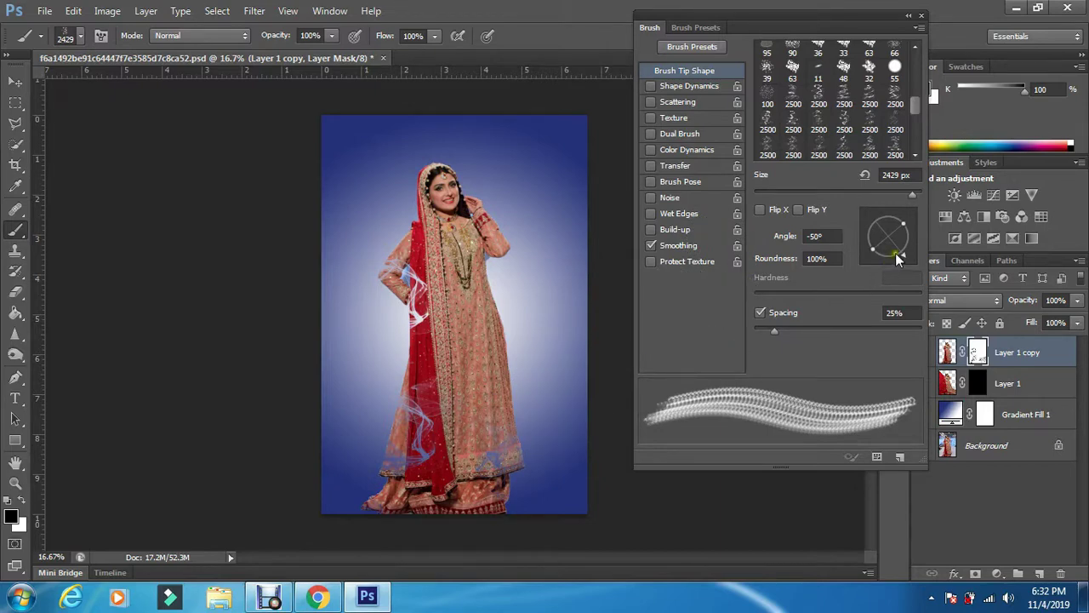
Rotate the smoke brush tip to -68° and reduce its size to 1100 px
{"action": "left_click_drag", "start_coordinate": [895, 253], "coordinate": [890, 258]}
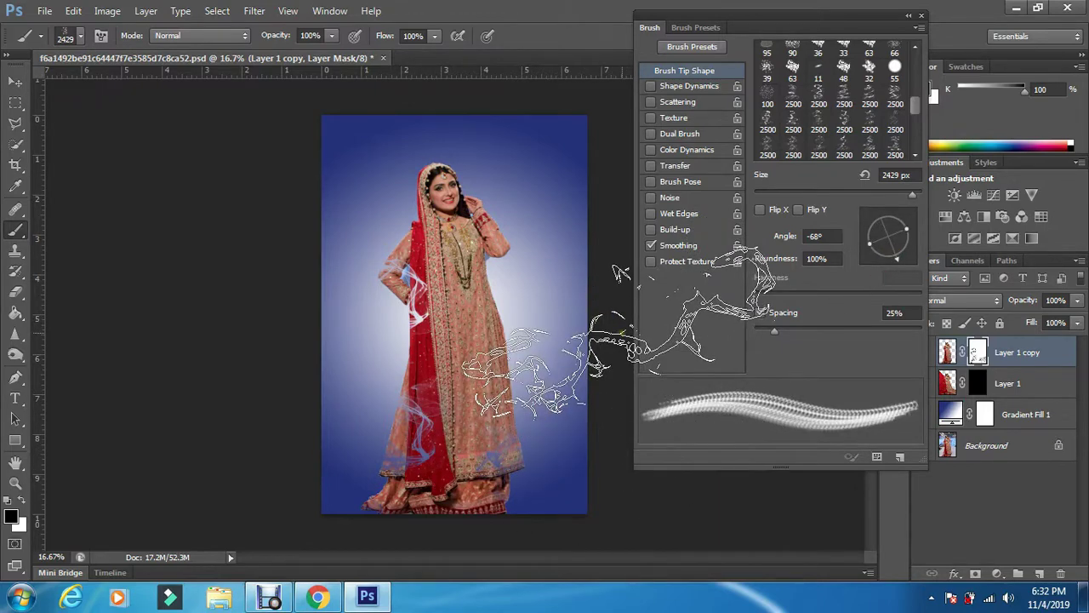
{"action": "key", "text": "bracketleft"}
{"action": "key", "text": "bracketleft"}
{"action": "key", "text": "bracketleft"}
{"action": "key", "text": "bracketleft"}
{"action": "key", "text": "bracketleft"}
{"action": "key", "text": "bracketleft"}
{"action": "key", "text": "bracketleft"}
{"action": "key", "text": "bracketleft"}
{"action": "key", "text": "bracketleft"}
{"action": "key", "text": "bracketleft"}
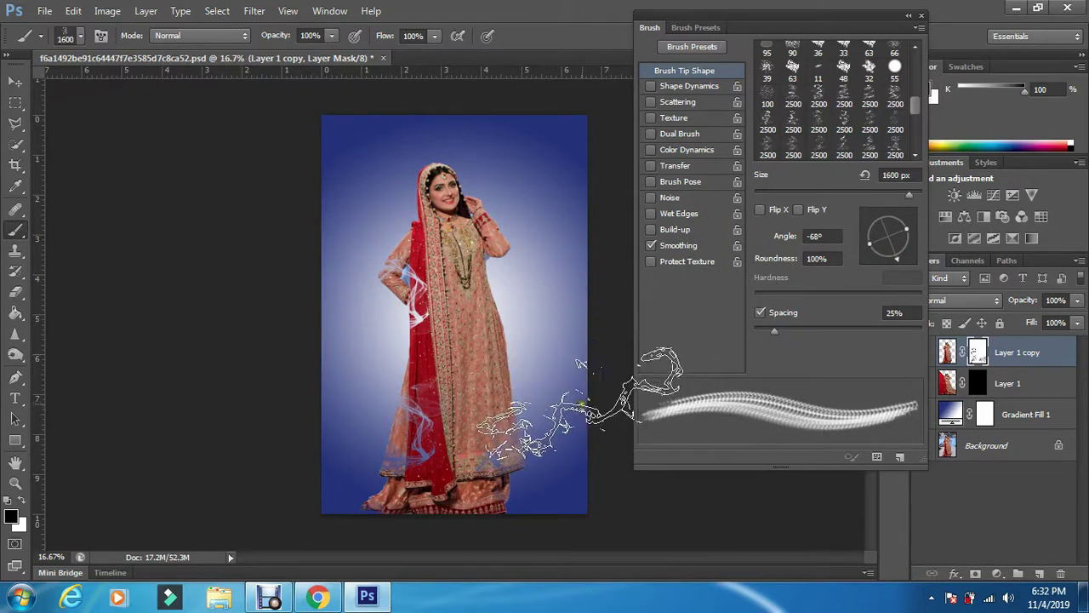
{"action": "key", "text": "bracketleft"}
{"action": "key", "text": "bracketleft"}
{"action": "key", "text": "bracketleft"}
{"action": "key", "text": "bracketleft"}
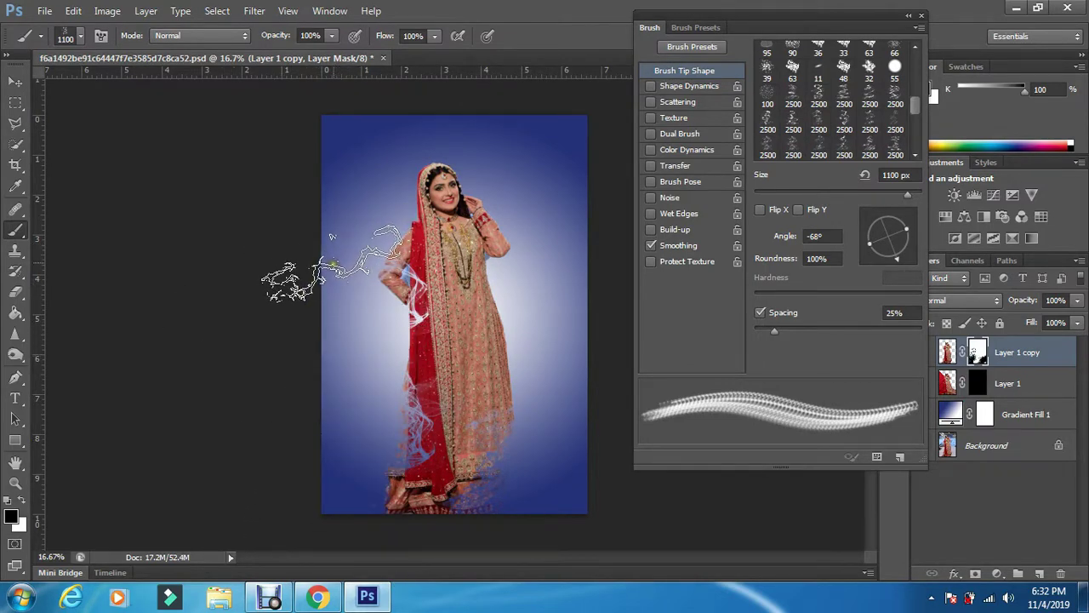
Stamp the smoke brush in black on the Layer 1 copy mask around the gown's hem, its left side and the bent arm
{"action": "left_click", "coordinate": [329, 279]}
{"action": "mouse_move", "coordinate": [338, 266]}
{"action": "left_mouse_down"}
{"action": "mouse_move", "coordinate": [315, 285]}
{"action": "mouse_move", "coordinate": [336, 332]}
{"action": "mouse_move", "coordinate": [330, 321]}
{"action": "mouse_move", "coordinate": [325, 374]}
{"action": "mouse_move", "coordinate": [325, 345]}
{"action": "mouse_move", "coordinate": [308, 328]}
{"action": "mouse_move", "coordinate": [328, 317]}
{"action": "mouse_move", "coordinate": [317, 291]}
{"action": "mouse_move", "coordinate": [297, 338]}
{"action": "mouse_move", "coordinate": [327, 346]}
{"action": "mouse_move", "coordinate": [307, 397]}
{"action": "mouse_move", "coordinate": [363, 317]}
{"action": "mouse_move", "coordinate": [344, 310]}
{"action": "mouse_move", "coordinate": [320, 341]}
{"action": "mouse_move", "coordinate": [306, 395]}
{"action": "mouse_move", "coordinate": [339, 243]}
{"action": "left_mouse_up"}
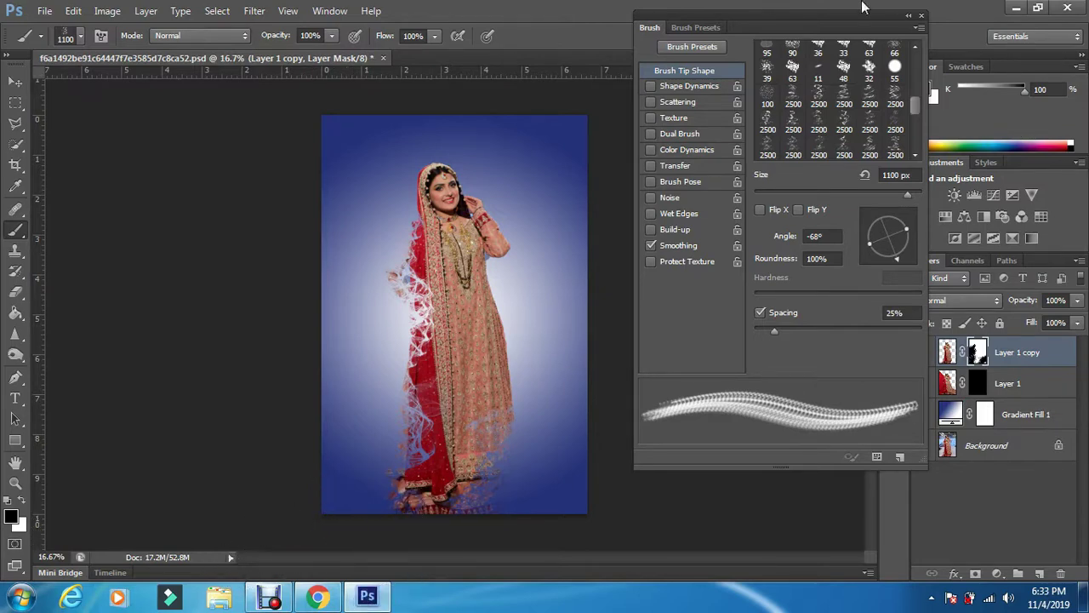
{"action": "left_click", "coordinate": [922, 17]}
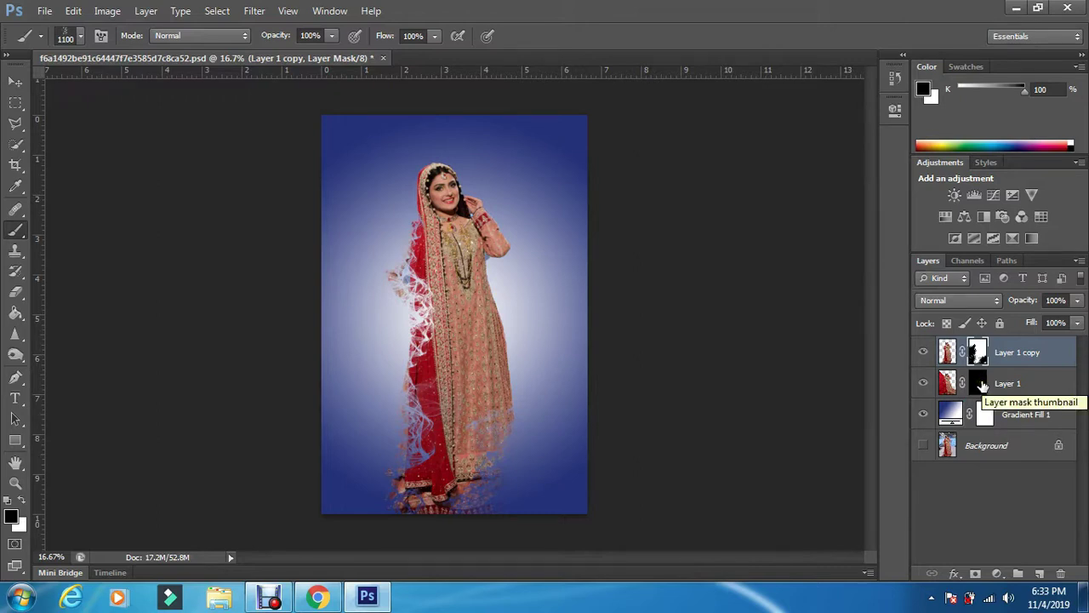
Stamp a 2500 px smoke brush tip rotated to -101° in white on the Layer 1 mask beside the bent elbow
{"action": "left_click", "coordinate": [980, 384]}
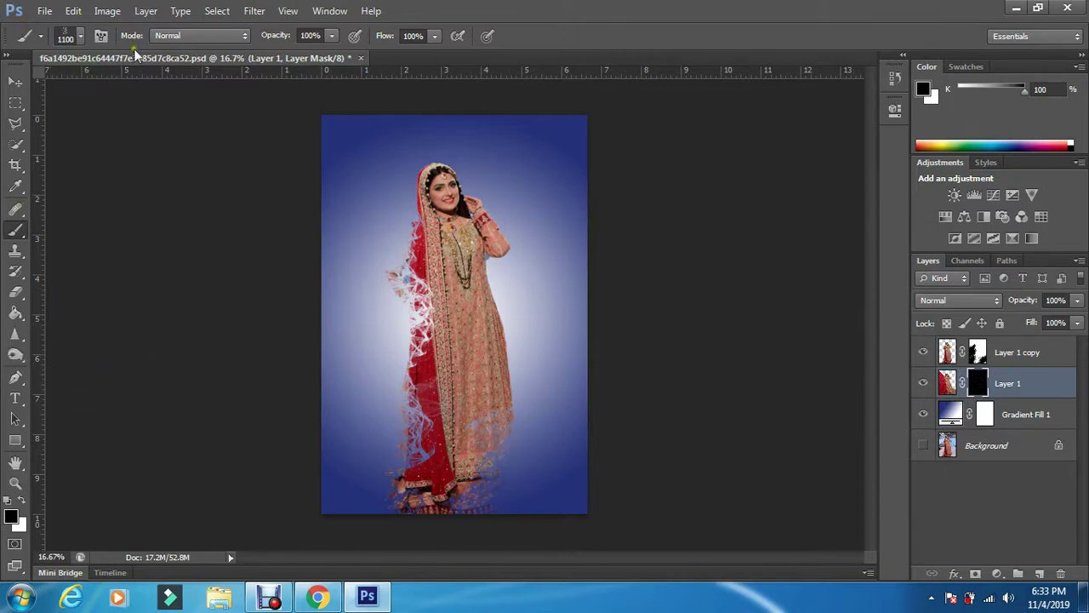
{"action": "left_click", "coordinate": [100, 38]}
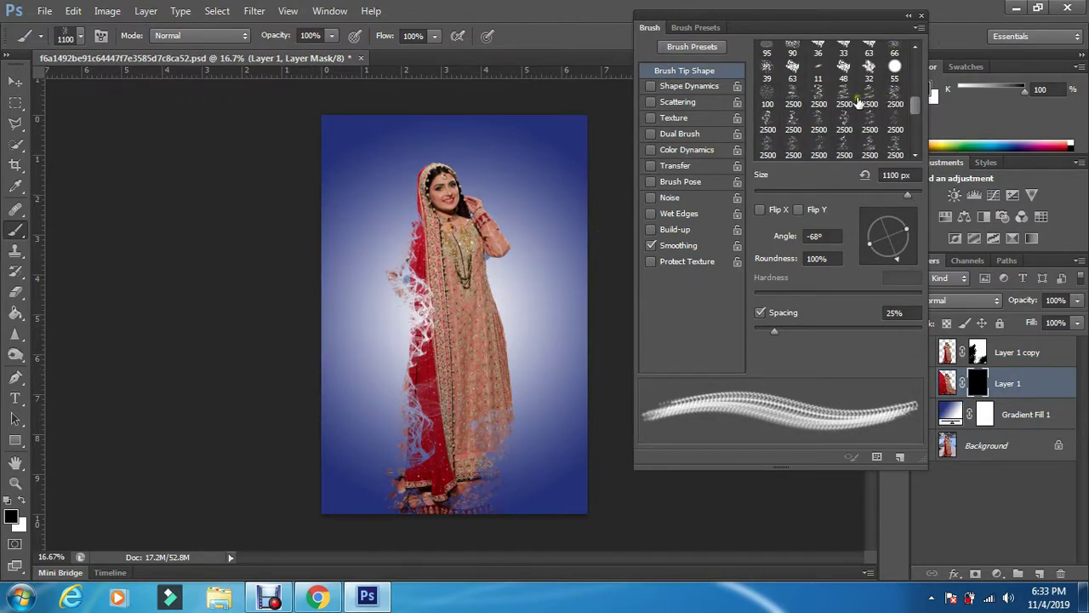
{"action": "left_click", "coordinate": [767, 125]}
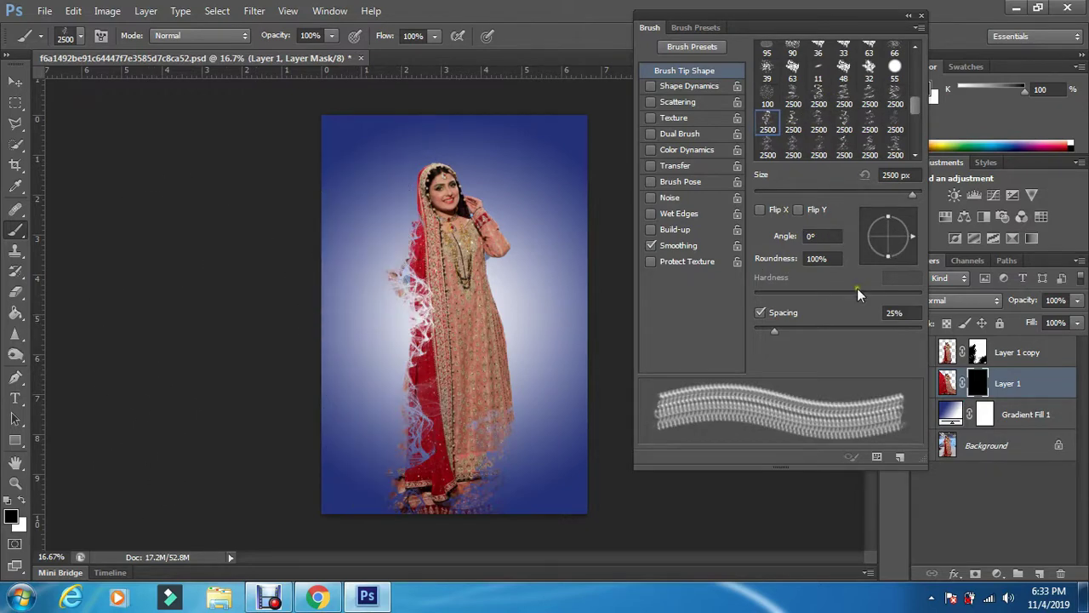
{"action": "mouse_move", "coordinate": [913, 251]}
{"action": "left_mouse_down"}
{"action": "mouse_move", "coordinate": [934, 285]}
{"action": "mouse_move", "coordinate": [929, 302]}
{"action": "left_mouse_up"}
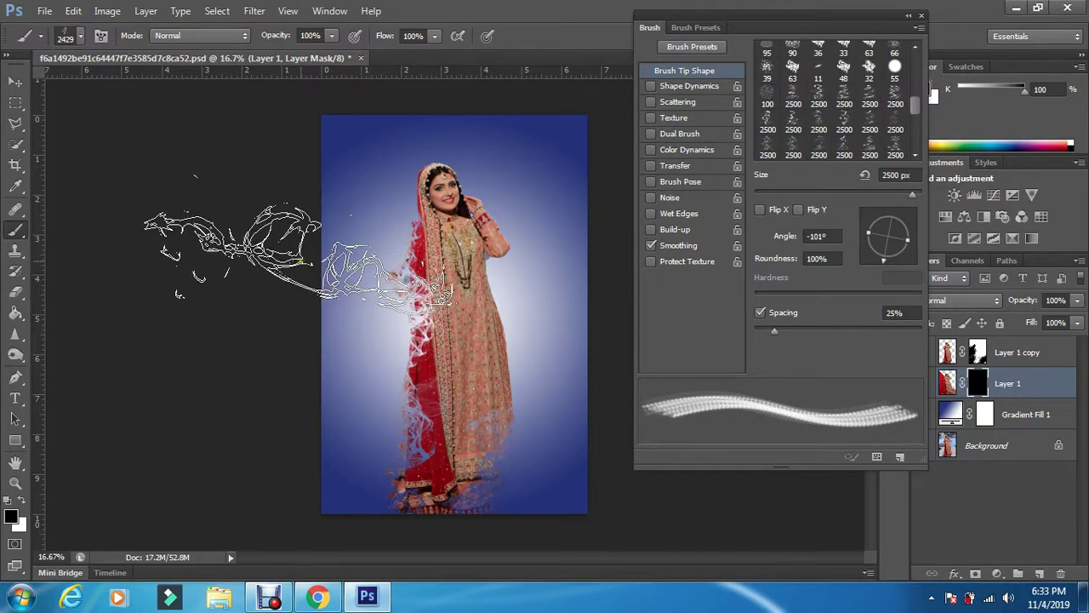
{"action": "left_click", "coordinate": [22, 505]}
{"action": "left_click", "coordinate": [303, 255]}
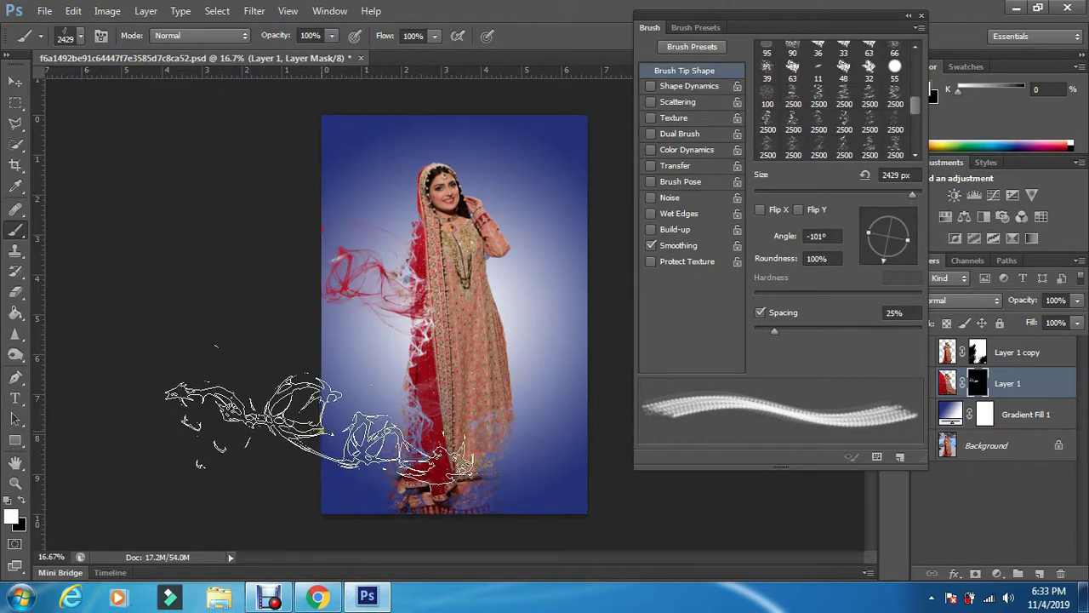
Stamp smoke on the Layer 1 mask at -70° beside the gown's lower left hem and at -107° beside the left shoulder
{"action": "left_click_drag", "start_coordinate": [903, 252], "coordinate": [895, 259]}
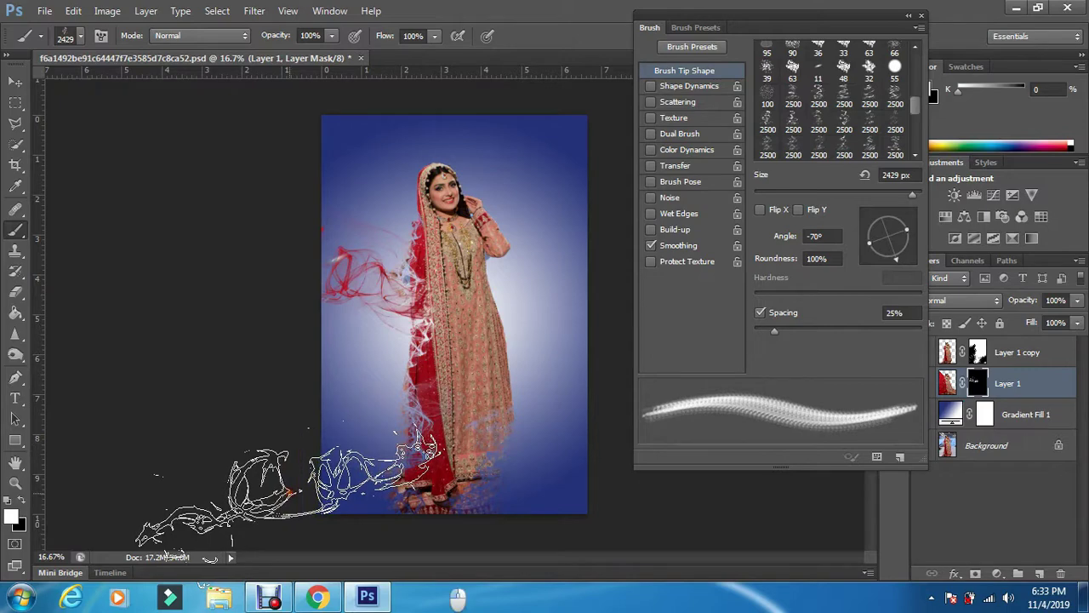
{"action": "left_click", "coordinate": [291, 486]}
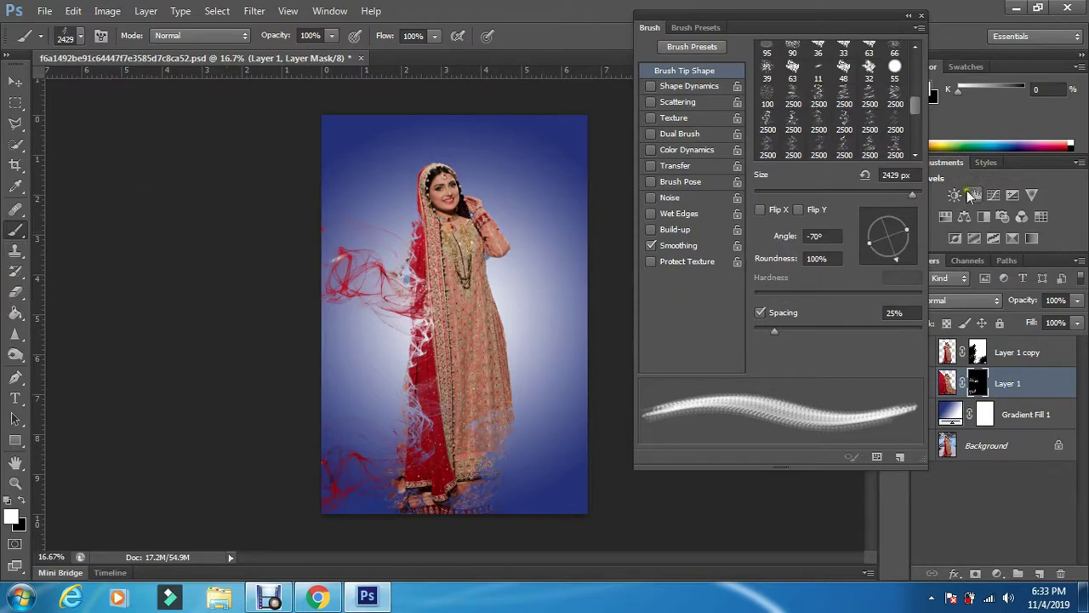
{"action": "left_click_drag", "start_coordinate": [885, 258], "coordinate": [881, 258]}
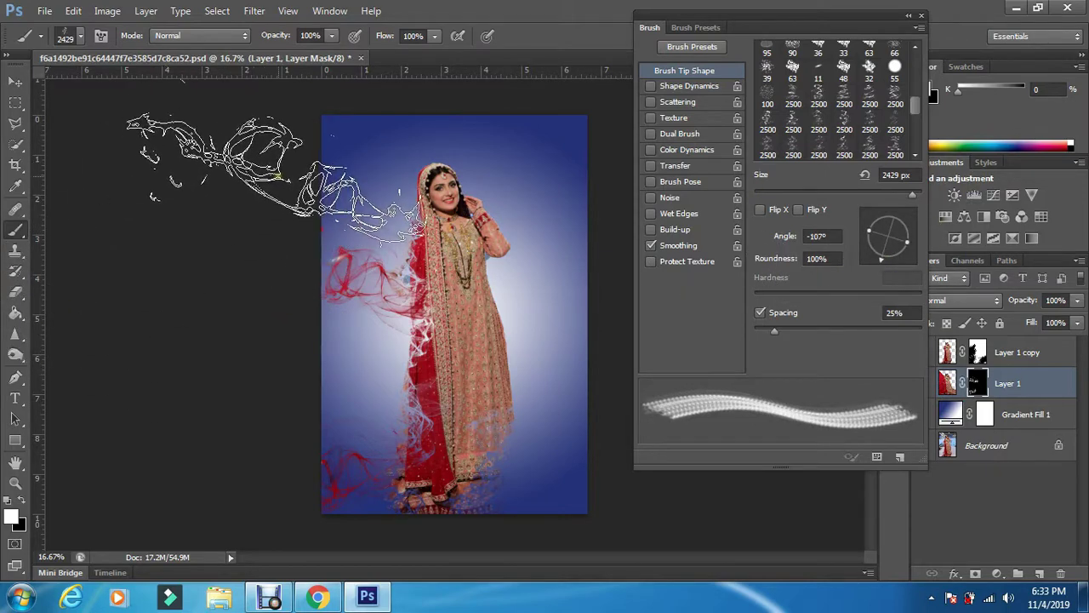
{"action": "left_click", "coordinate": [275, 189]}
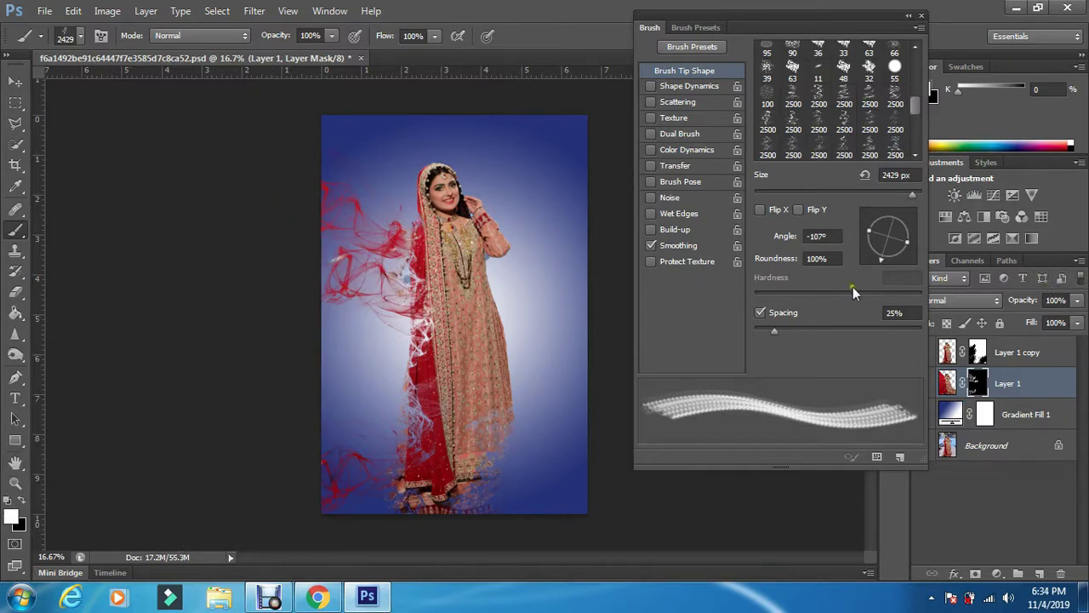
Rotate the smoke brush tip to -92° and stamp it on the Layer 1 mask at the gown's lower right hem
{"action": "mouse_move", "coordinate": [904, 258]}
{"action": "left_mouse_down"}
{"action": "mouse_move", "coordinate": [932, 271]}
{"action": "mouse_move", "coordinate": [877, 283]}
{"action": "mouse_move", "coordinate": [903, 262]}
{"action": "left_mouse_up"}
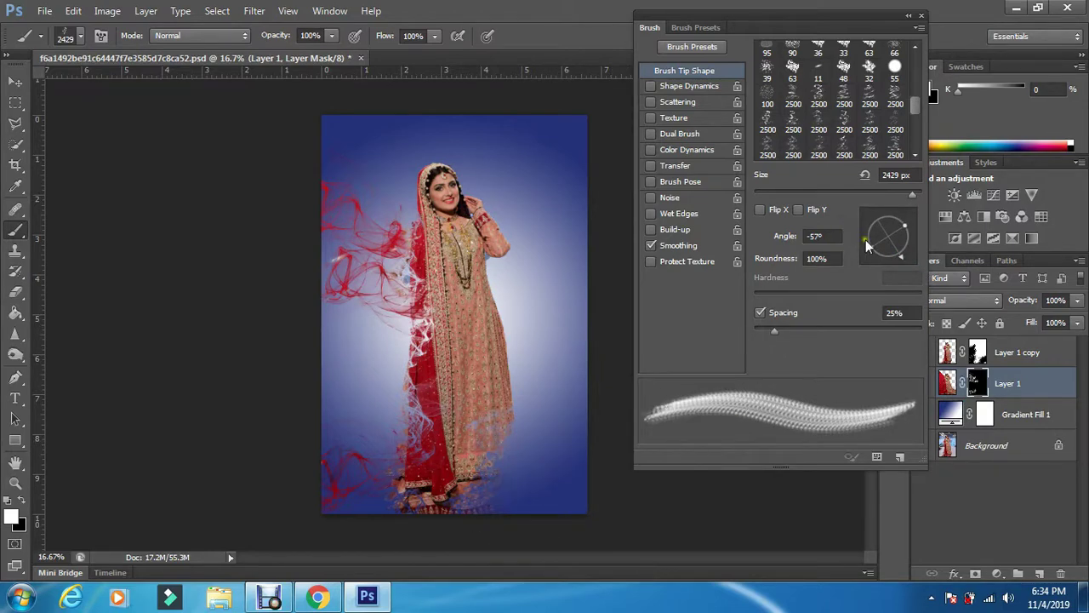
{"action": "left_click_drag", "start_coordinate": [900, 259], "coordinate": [889, 261]}
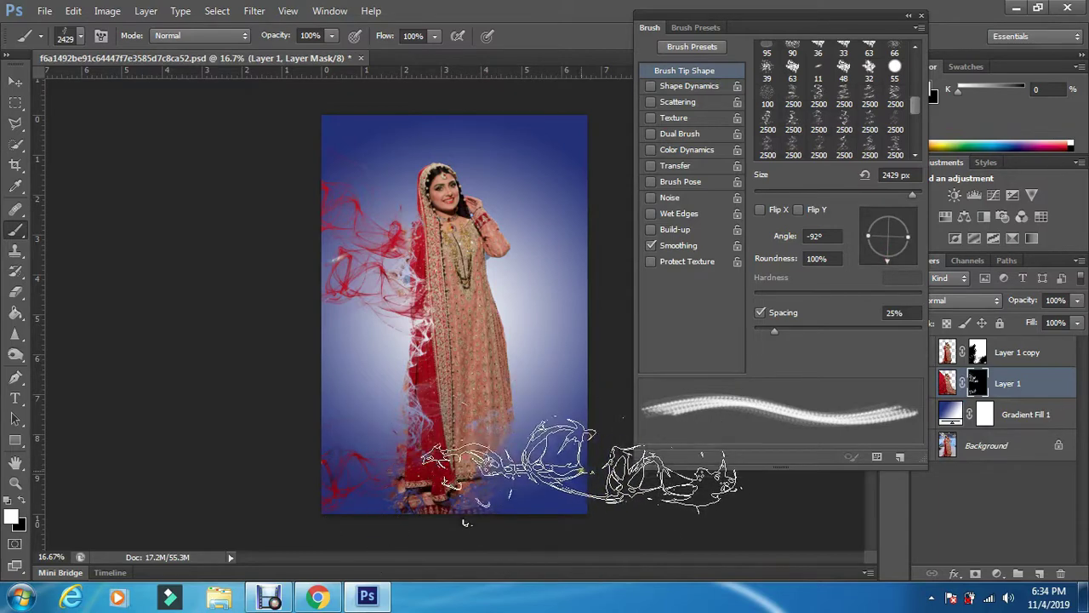
{"action": "left_click", "coordinate": [600, 487]}
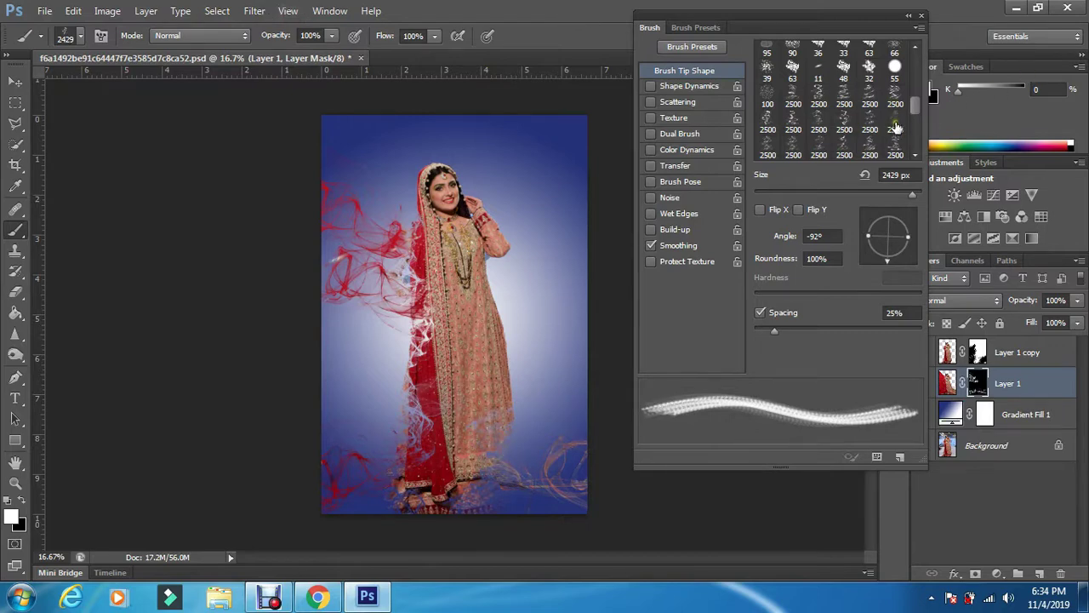
Choose another 2500 px smoke brush tip, rotate it to -50° and stamp it on the Layer 1 mask beside the gown's middle left side
{"action": "left_click", "coordinate": [843, 124]}
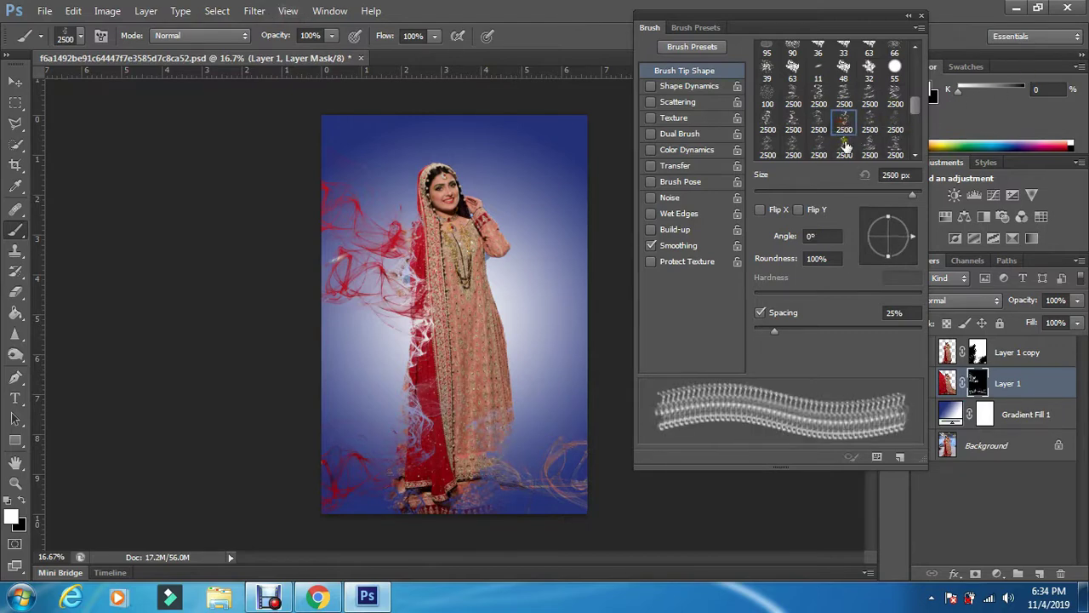
{"action": "left_click_drag", "start_coordinate": [896, 247], "coordinate": [907, 257]}
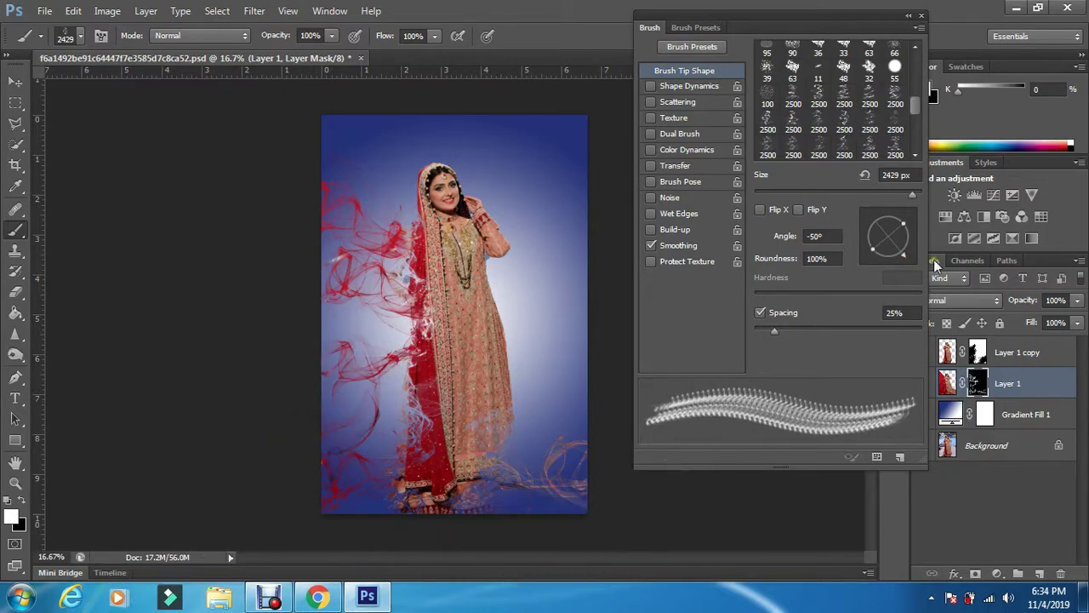
Rotate the smoke brush tip to 63° and stamp dense smoke on the Layer 1 mask along the woman's left side and the lower right hem
{"action": "mouse_move", "coordinate": [893, 252]}
{"action": "left_mouse_down"}
{"action": "mouse_move", "coordinate": [926, 270]}
{"action": "mouse_move", "coordinate": [929, 257]}
{"action": "mouse_move", "coordinate": [885, 213]}
{"action": "mouse_move", "coordinate": [872, 219]}
{"action": "left_mouse_up"}
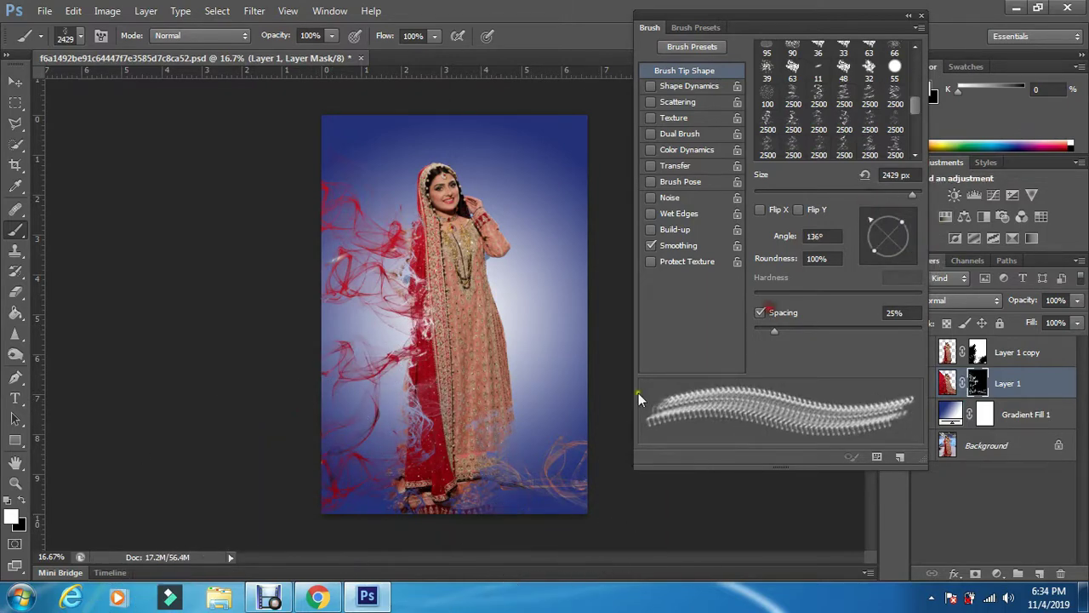
{"action": "left_click", "coordinate": [882, 228]}
{"action": "left_click_drag", "start_coordinate": [881, 225], "coordinate": [878, 223]}
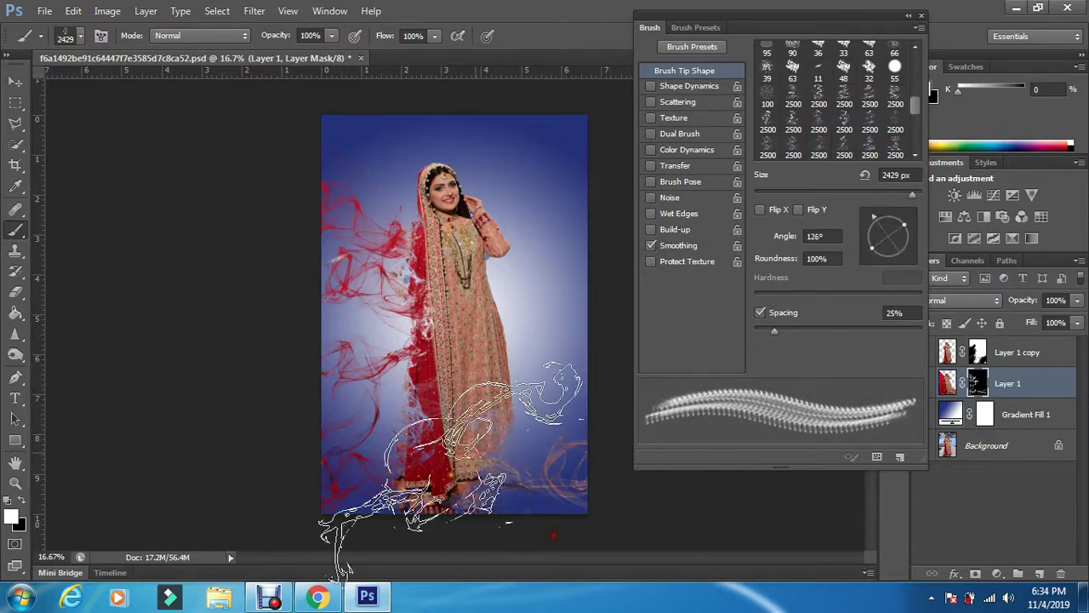
{"action": "left_click", "coordinate": [885, 224]}
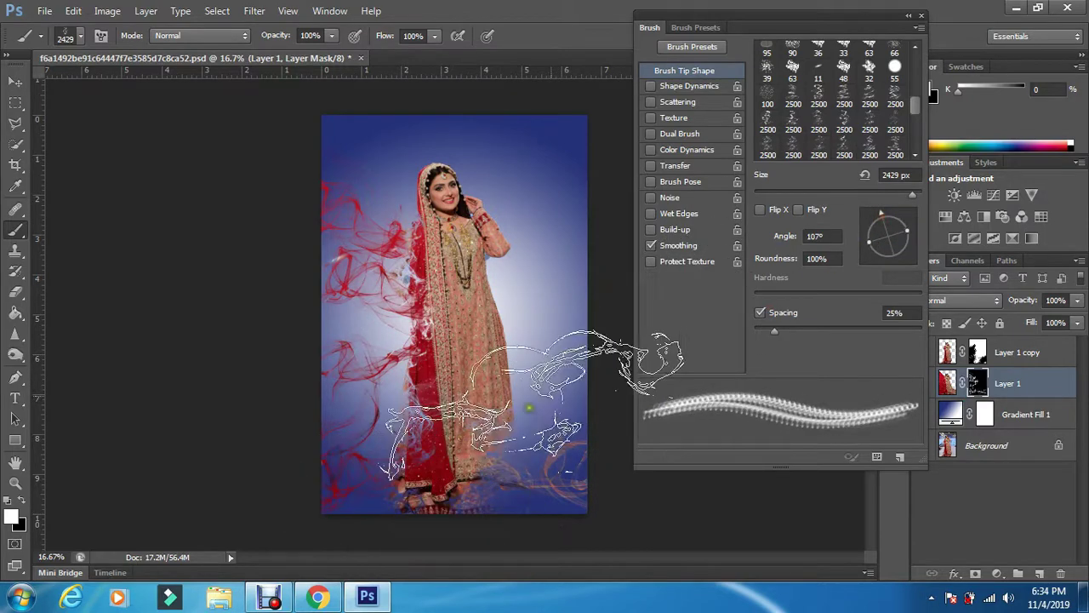
{"action": "left_click", "coordinate": [904, 217]}
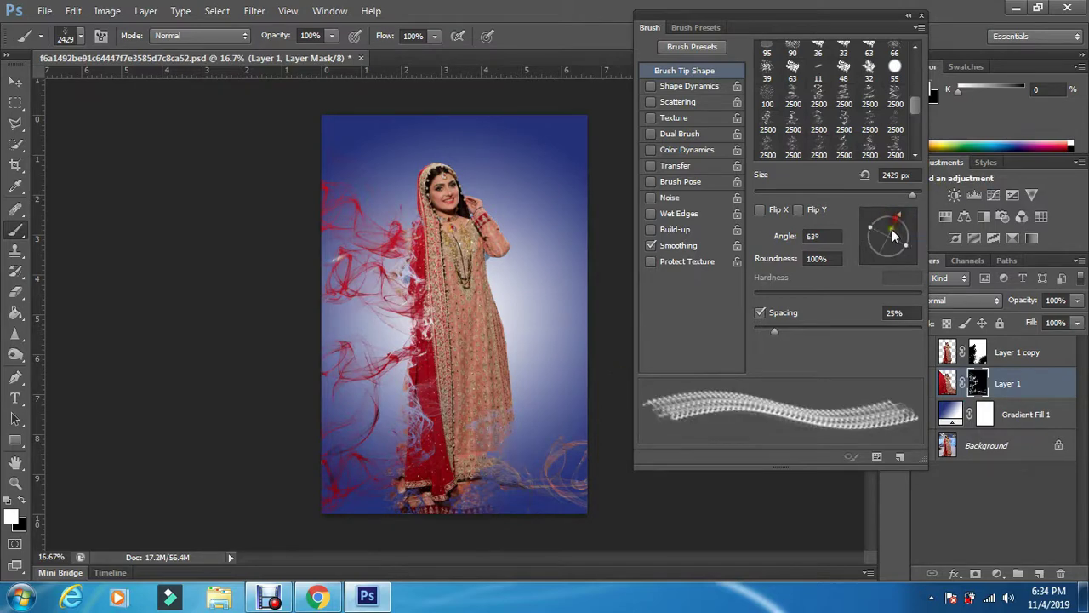
{"action": "left_click", "coordinate": [585, 452]}
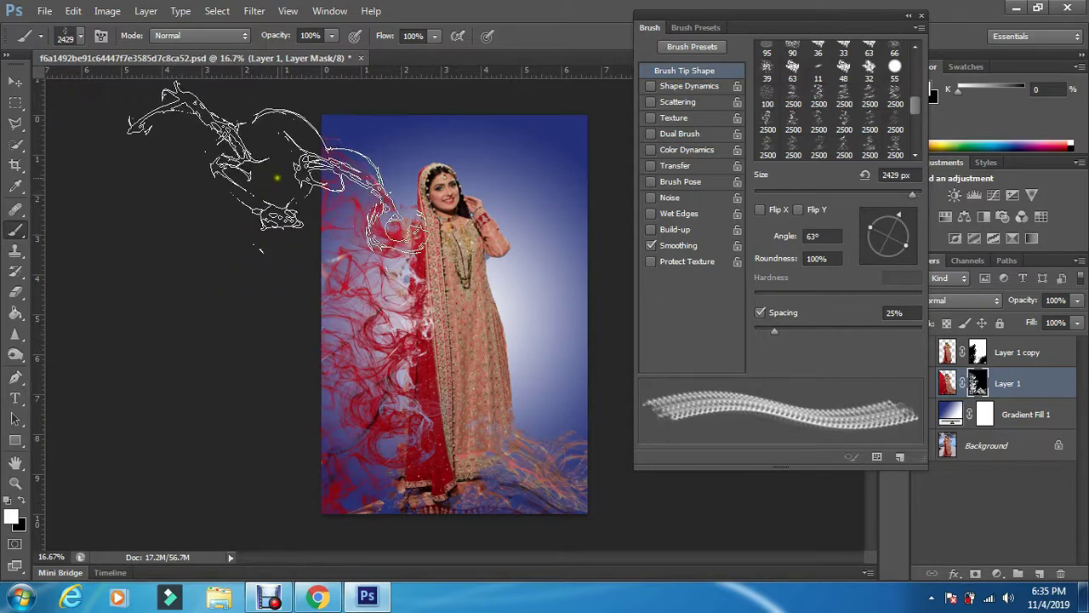
{"action": "left_click", "coordinate": [919, 17]}
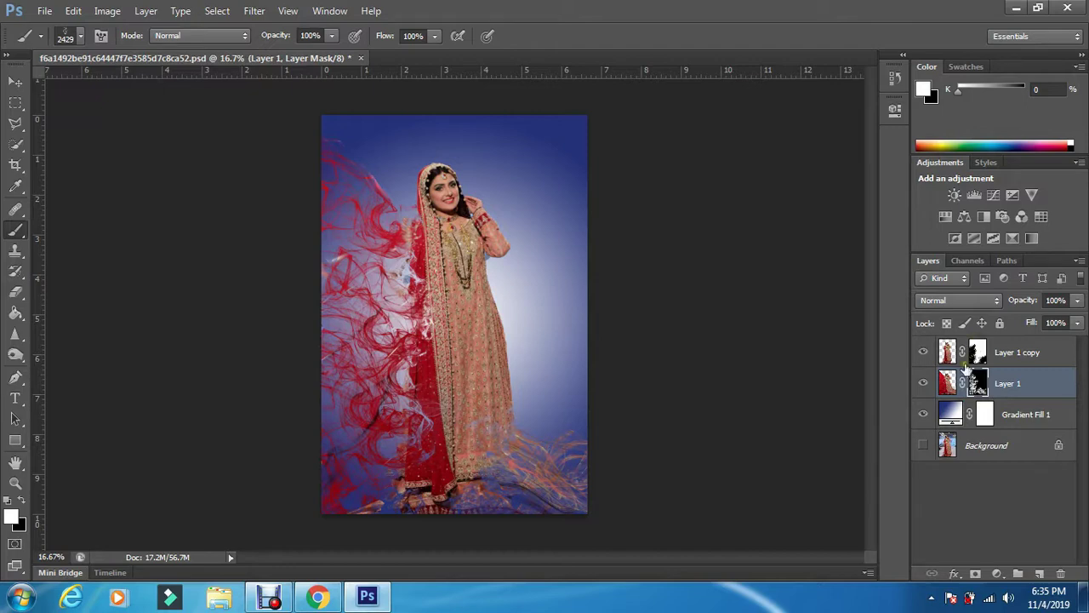
Open crack-2249743_1280.png from the Downloads folder as a separate Photoshop document, with the Move tool active
{"action": "left_click", "coordinate": [14, 78]}
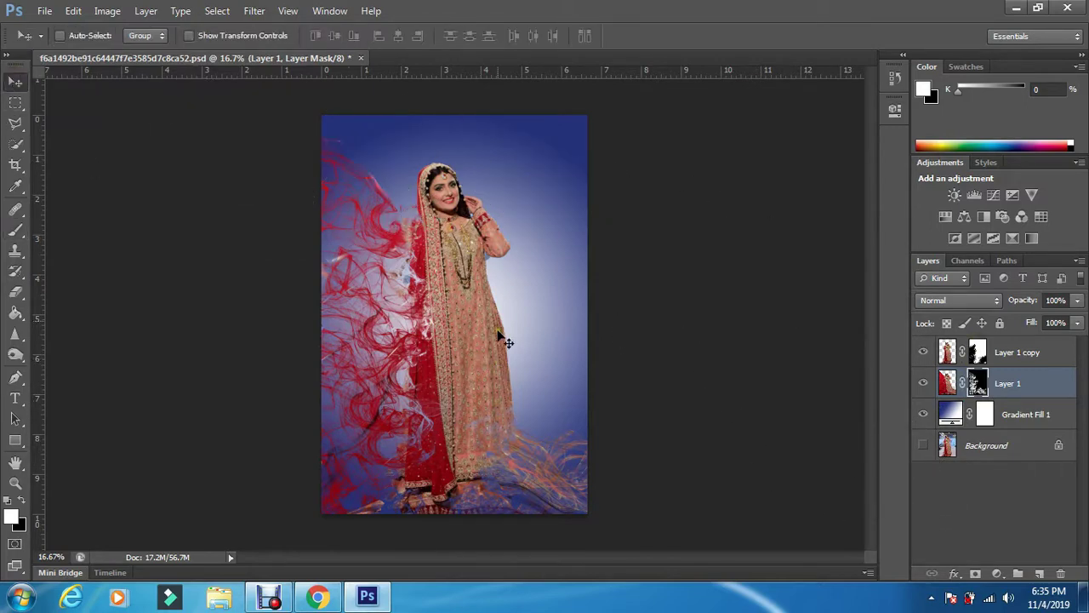
{"action": "left_click", "coordinate": [19, 596]}
{"action": "left_click", "coordinate": [247, 356]}
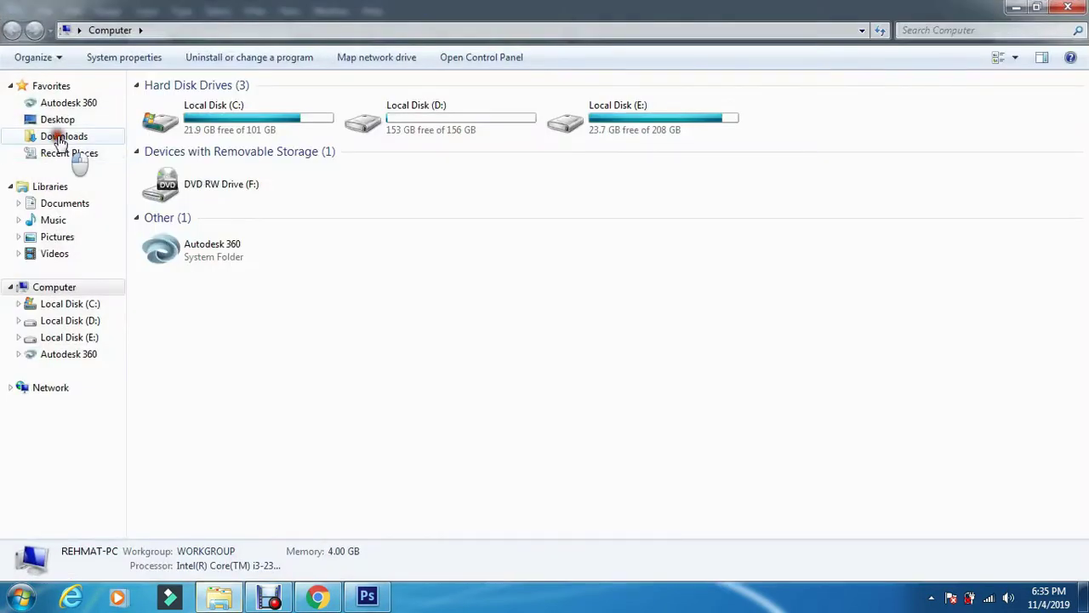
{"action": "left_click", "coordinate": [60, 139]}
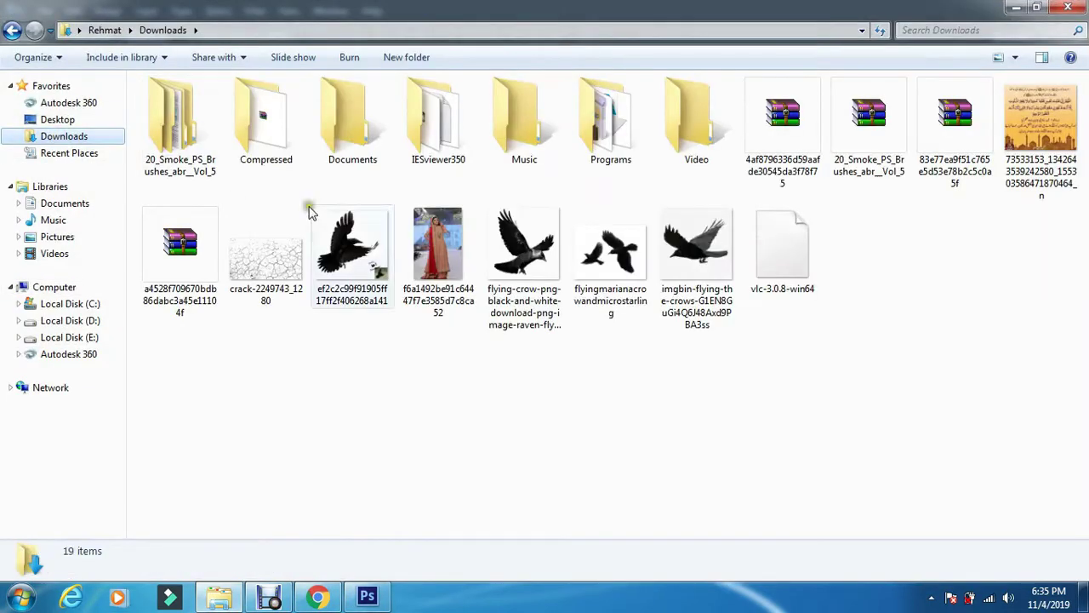
{"action": "left_click", "coordinate": [254, 270]}
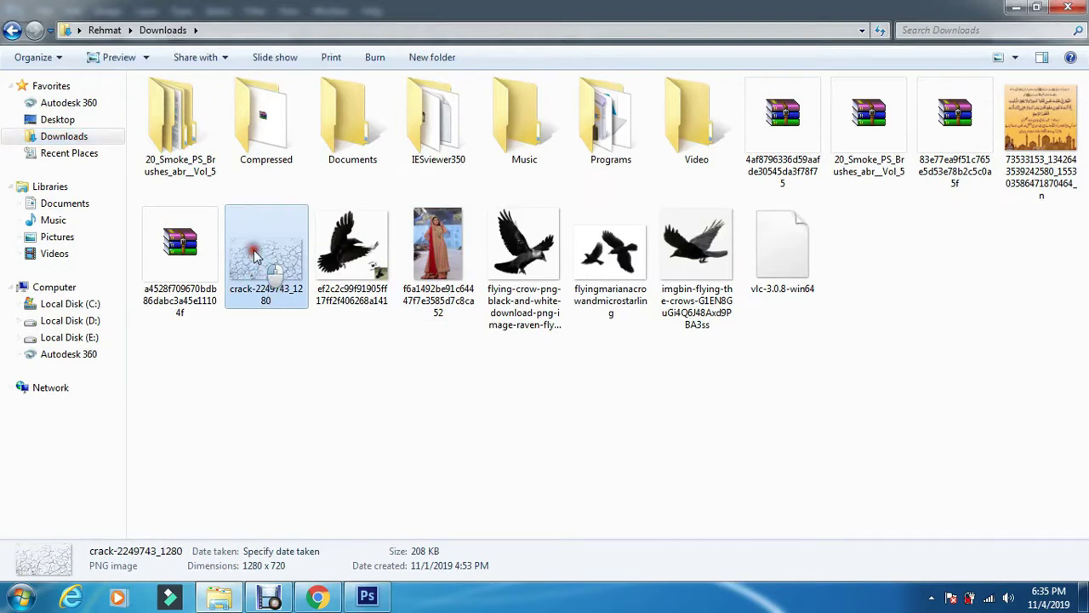
{"action": "left_click_drag", "start_coordinate": [254, 270], "coordinate": [596, 54]}
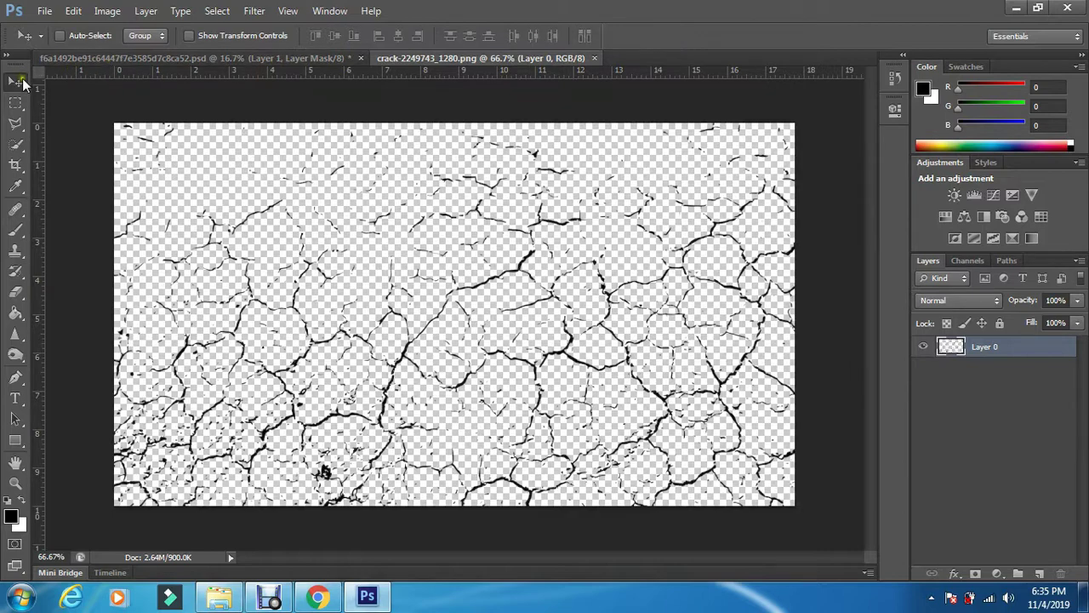
Move the crack image into the portrait document, place its layer above Layer 1 copy and position it over the woman's upper body
{"action": "left_click_drag", "start_coordinate": [434, 194], "coordinate": [433, 235]}
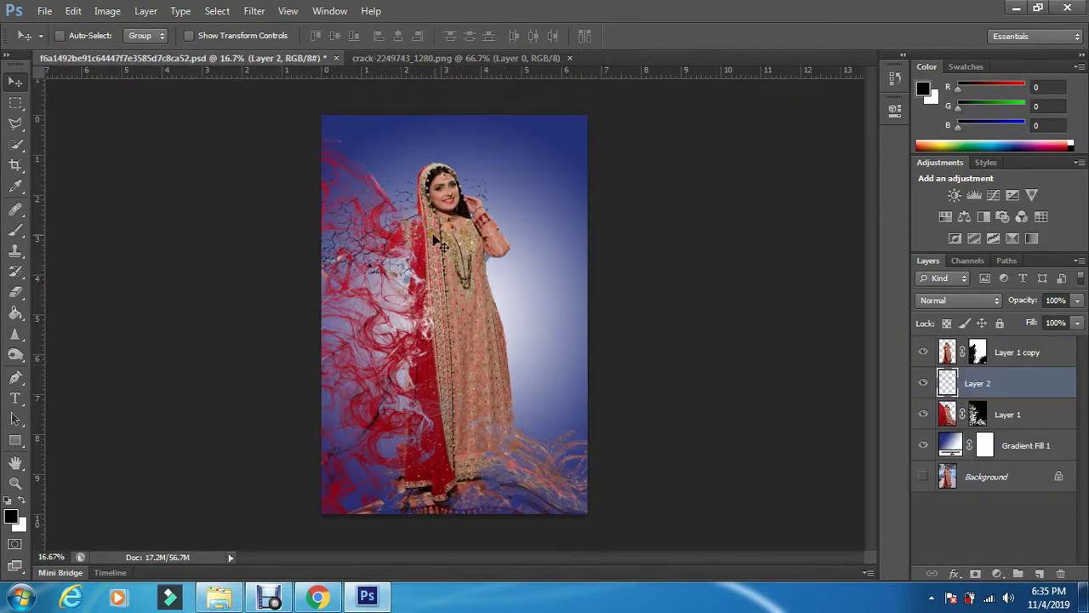
{"action": "left_click_drag", "start_coordinate": [992, 387], "coordinate": [976, 353]}
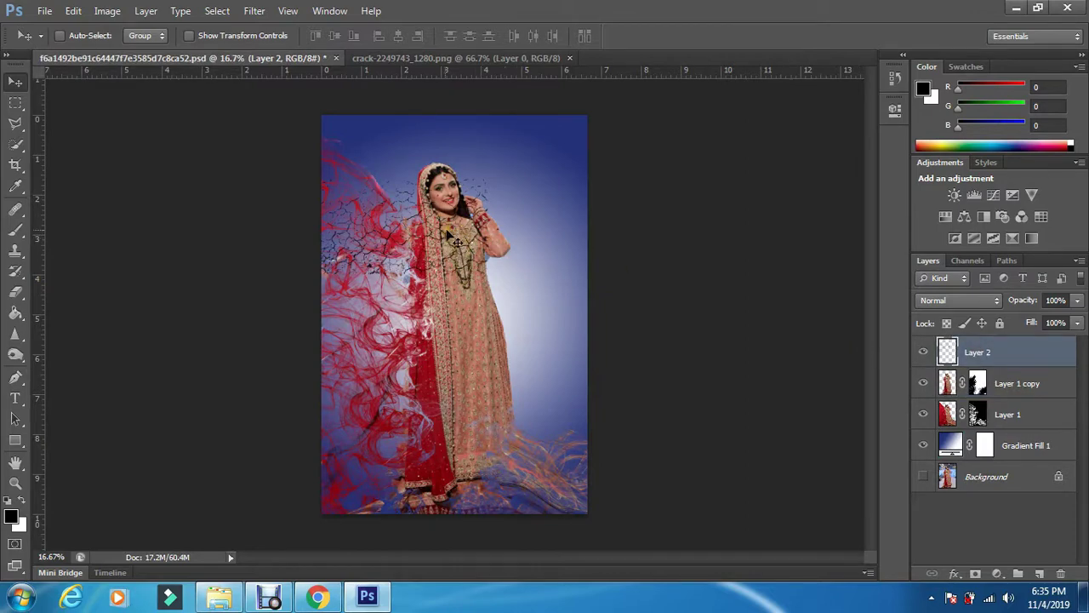
{"action": "left_click_drag", "start_coordinate": [443, 234], "coordinate": [481, 263]}
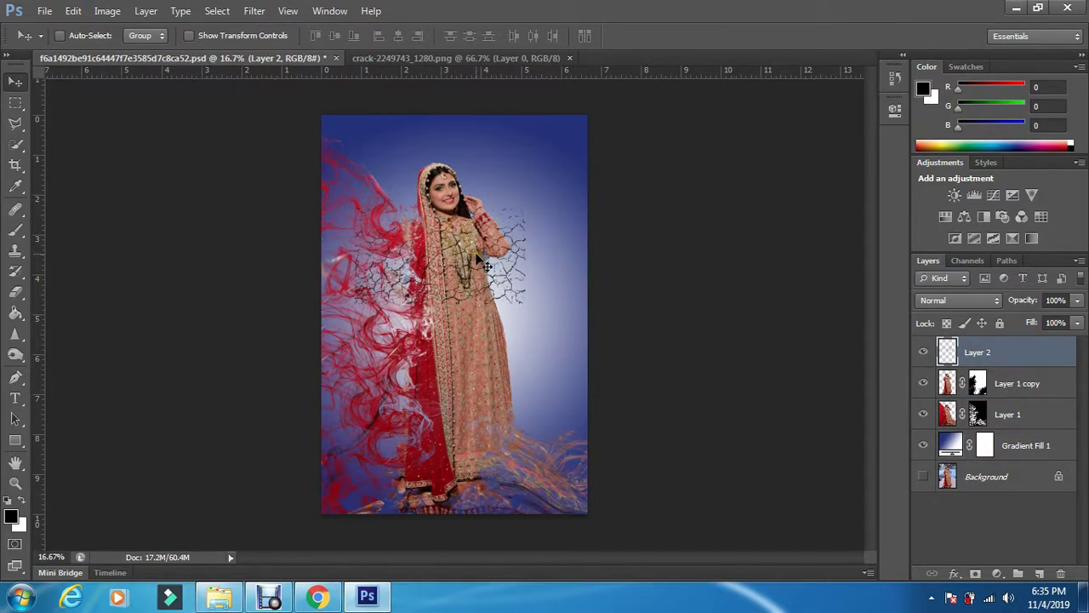
Rotate the crack layer 90° clockwise and stretch it to 206.41% width and 130.83% height so it covers the woman's full figure
{"action": "key", "text": "ctrl+t"}
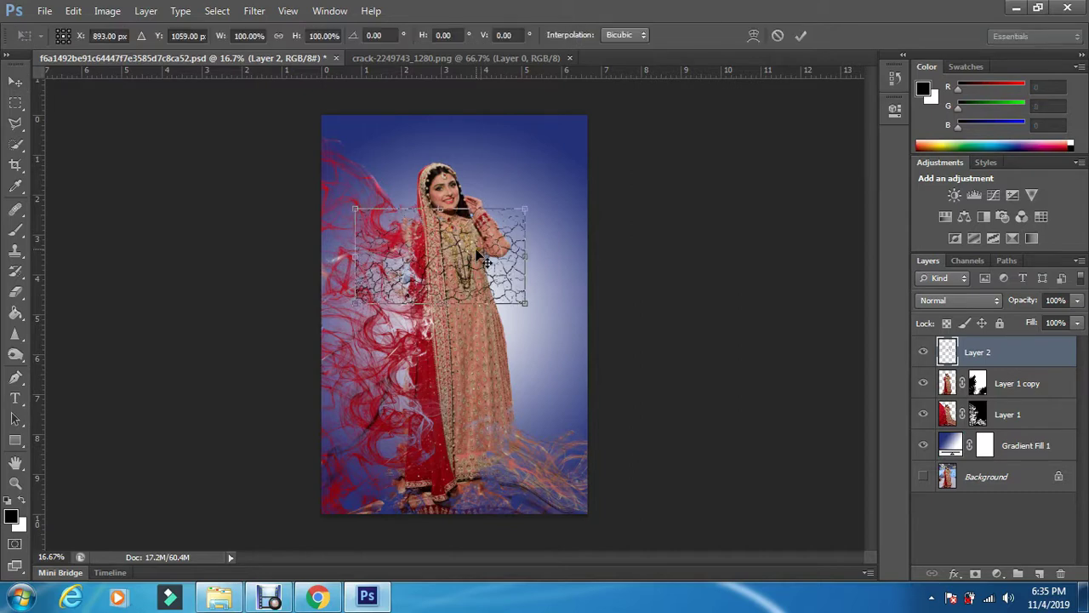
{"action": "right_click", "coordinate": [442, 229]}
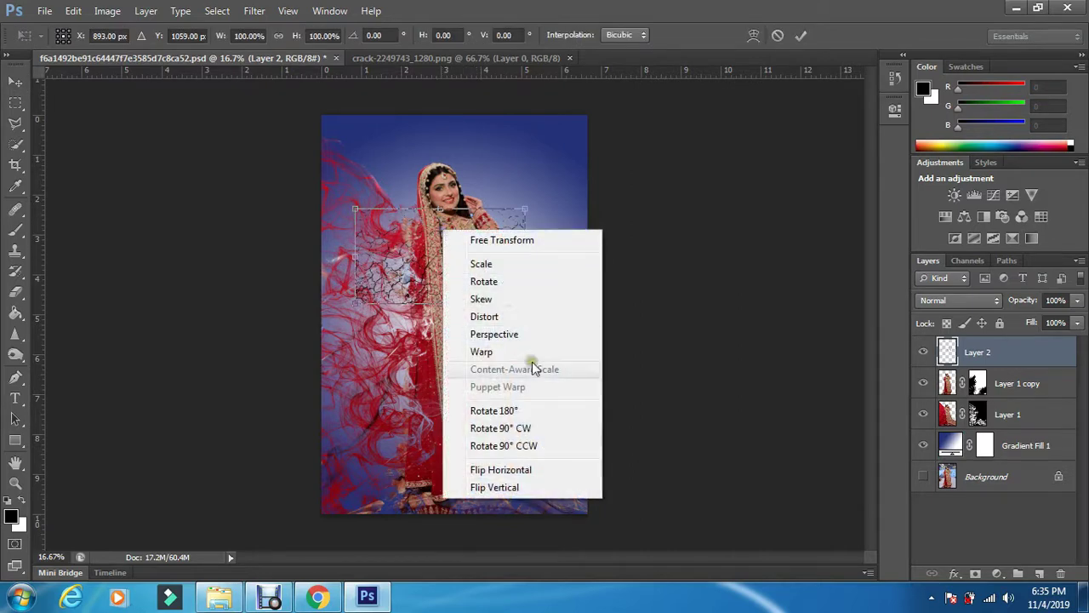
{"action": "left_click", "coordinate": [509, 429]}
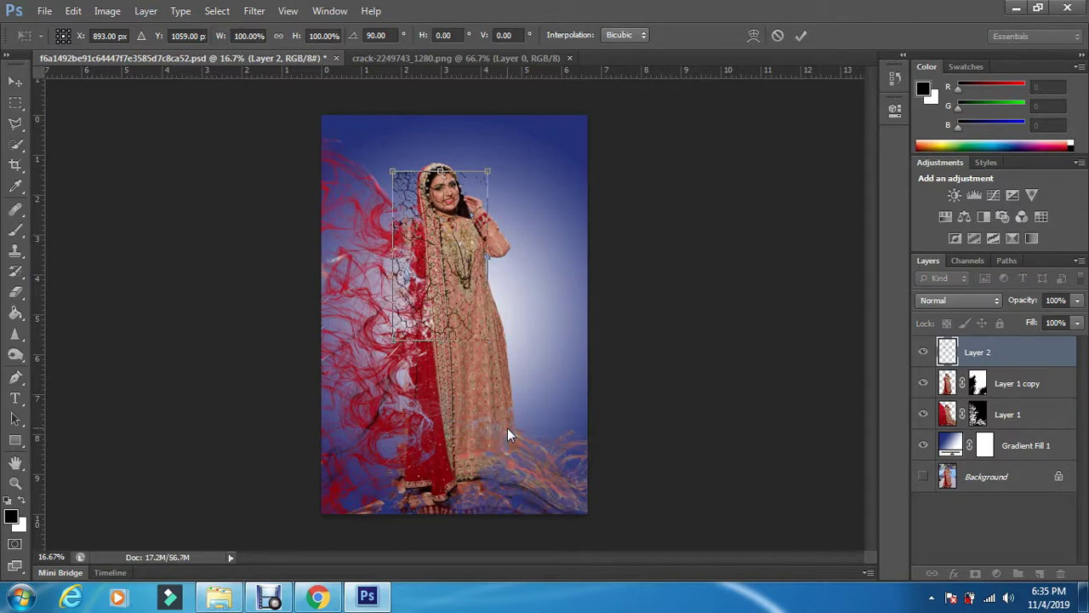
{"action": "left_click_drag", "start_coordinate": [423, 248], "coordinate": [448, 242]}
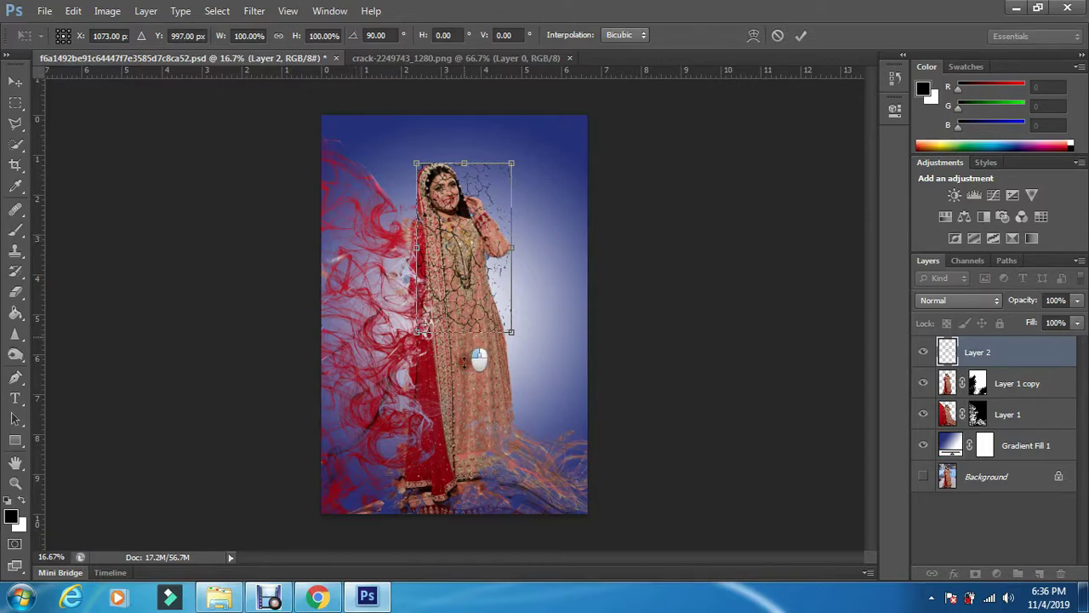
{"action": "left_click_drag", "start_coordinate": [463, 334], "coordinate": [463, 512]}
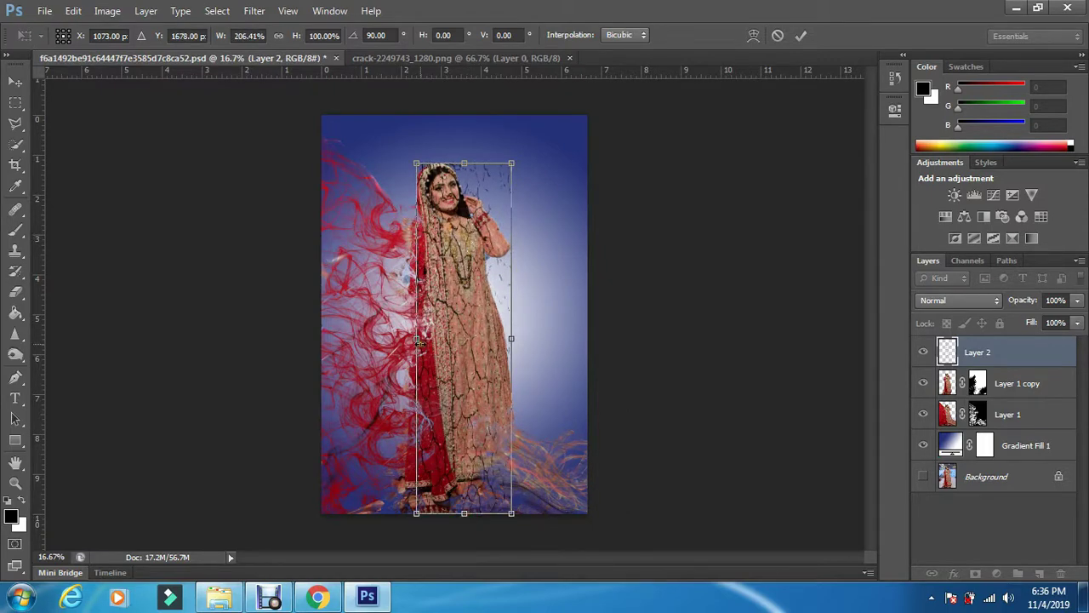
{"action": "left_click_drag", "start_coordinate": [416, 340], "coordinate": [388, 344]}
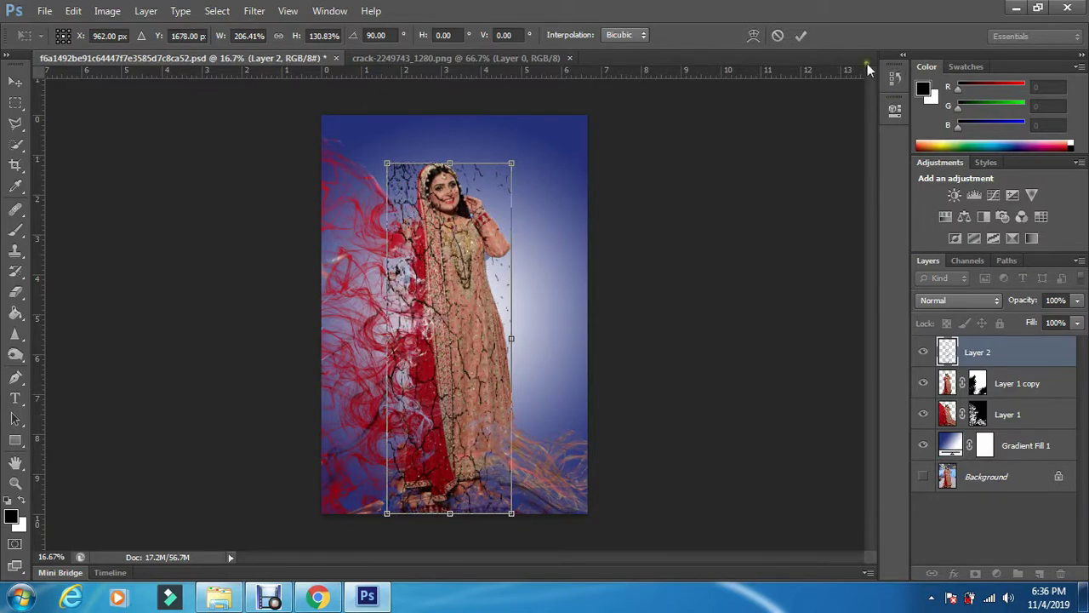
{"action": "left_click", "coordinate": [803, 36]}
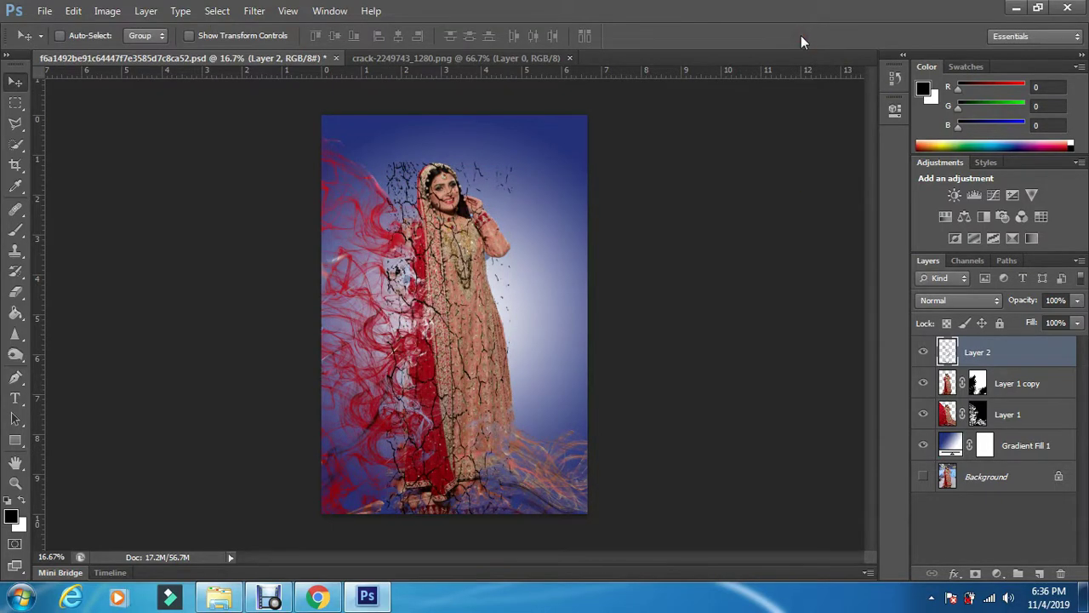
Clip the crack layer to Layer 1 copy, blend it with Soft Light and invert its colors
{"action": "left_click", "coordinate": [978, 358]}
{"action": "right_click", "coordinate": [978, 357]}
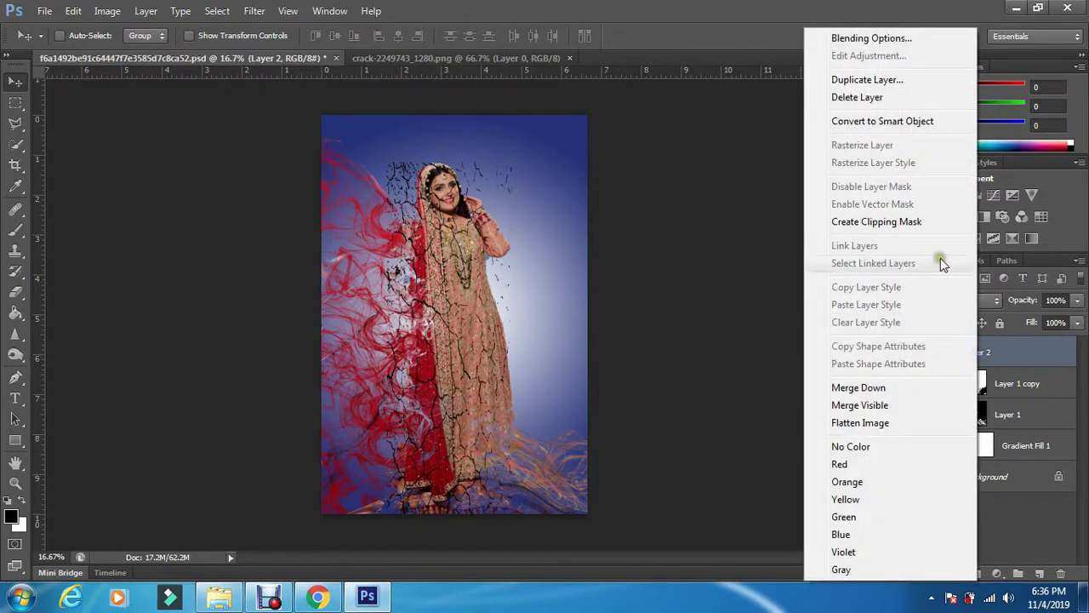
{"action": "left_click", "coordinate": [874, 223]}
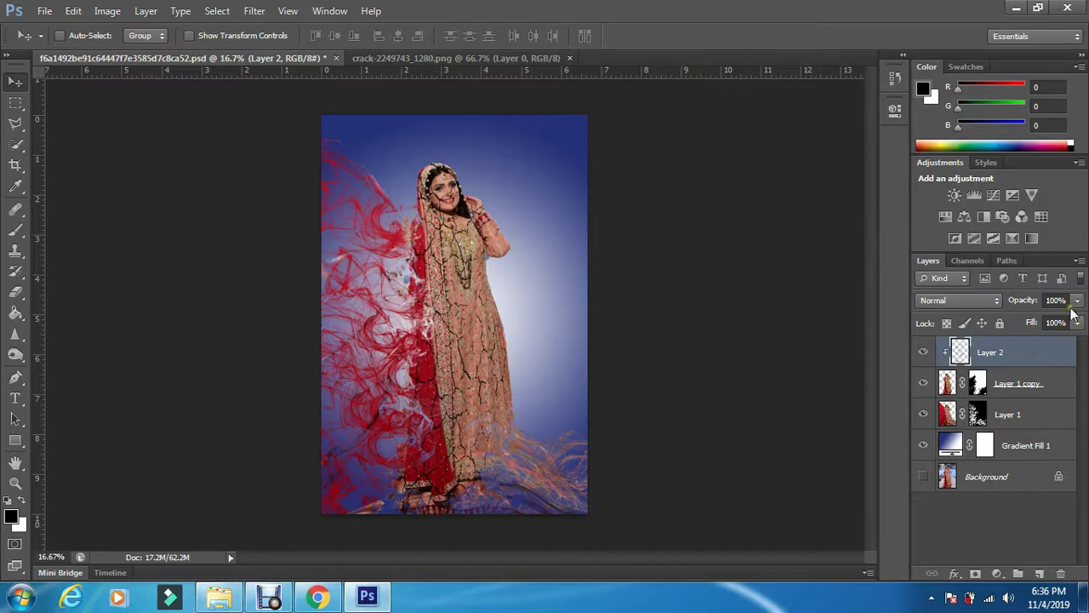
{"action": "left_click", "coordinate": [983, 305]}
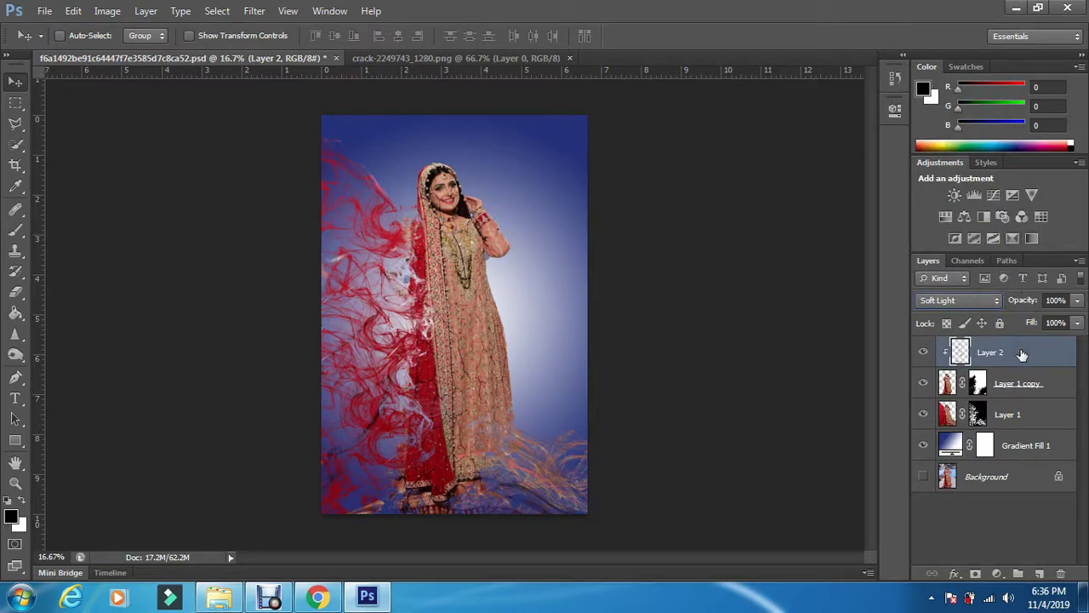
{"action": "key", "text": "ctrl+i"}
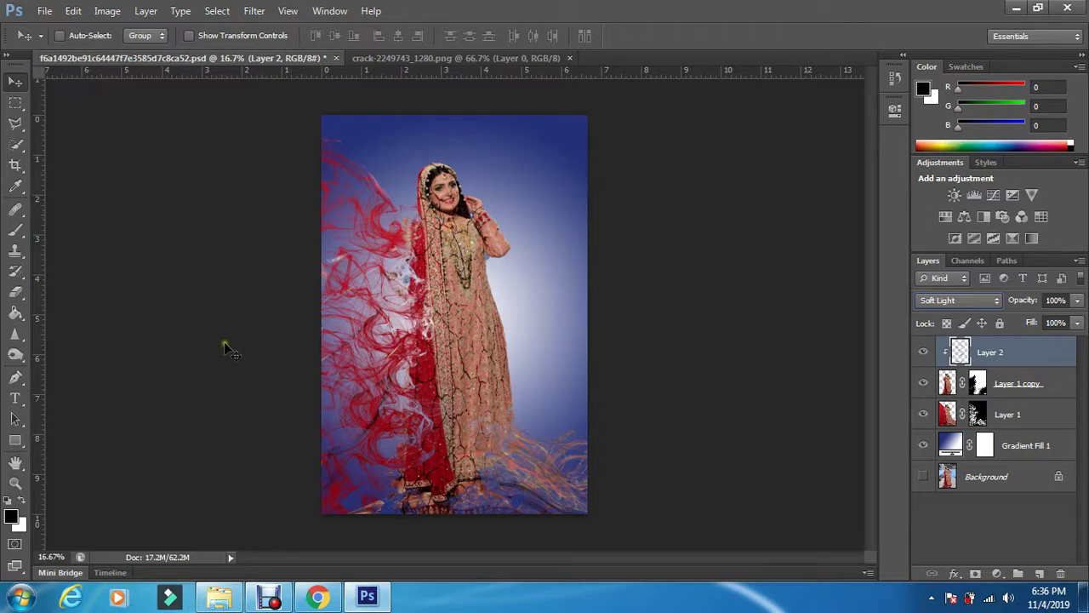
Close the separate crack-2249743_1280.png document
{"action": "left_click", "coordinate": [568, 59]}
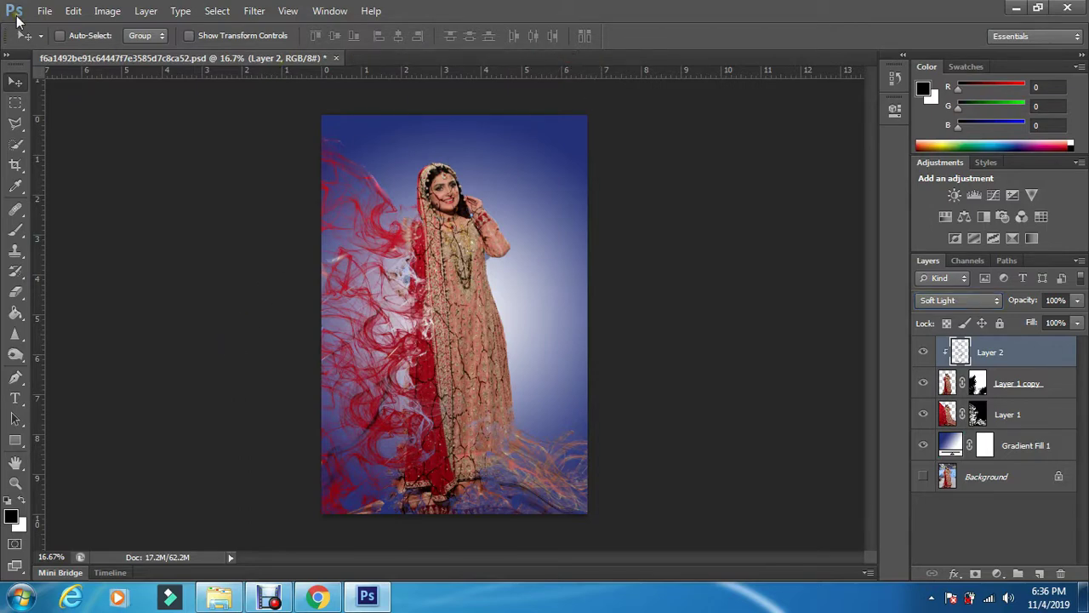
{"action": "left_click", "coordinate": [45, 11]}
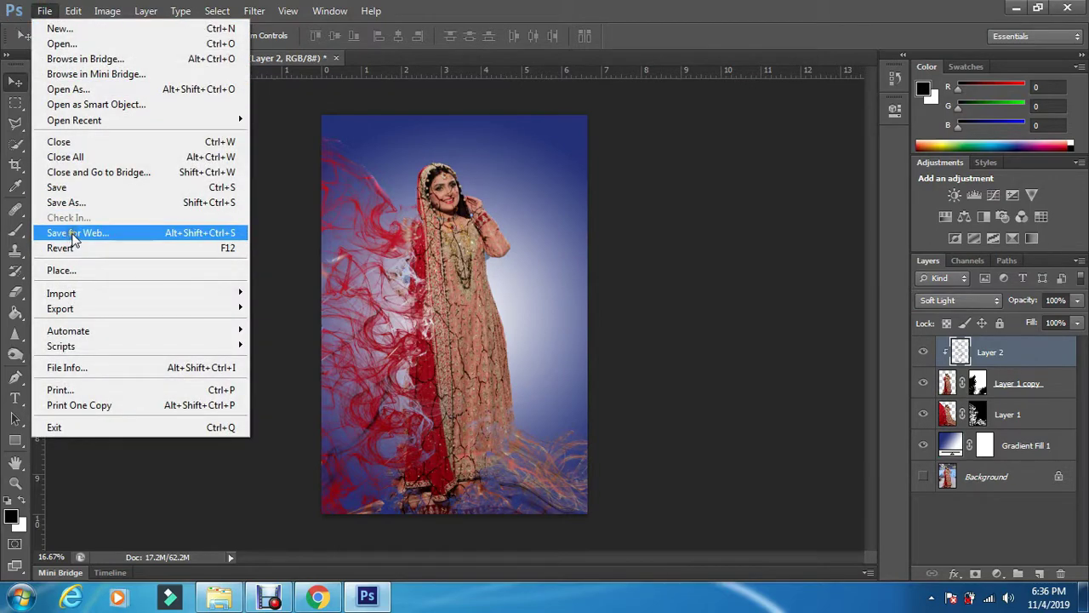
{"action": "left_click", "coordinate": [719, 10]}
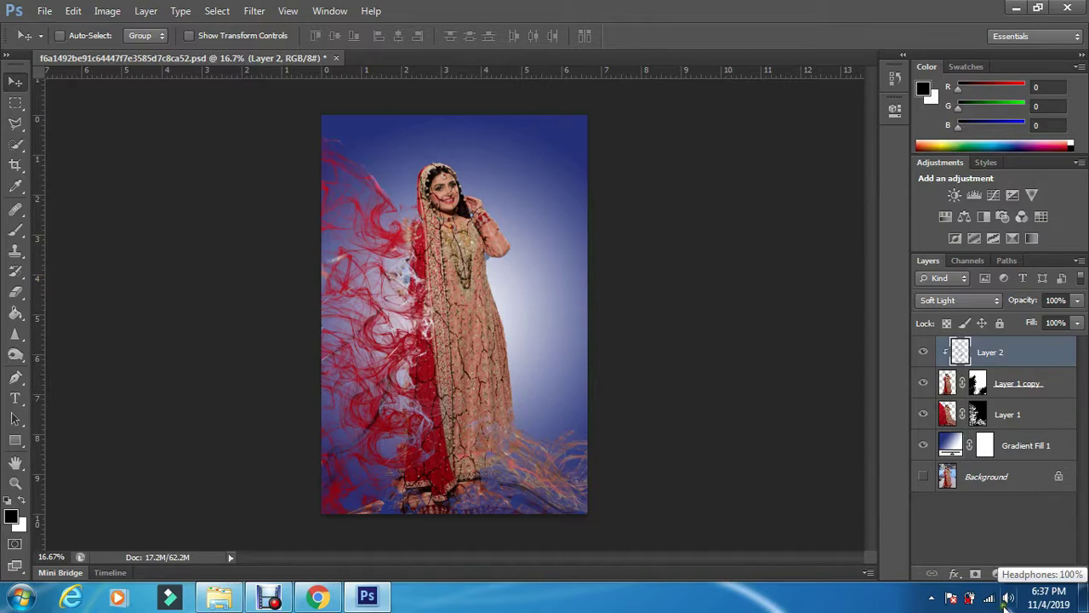
Add a Gradient Map adjustment layer above the crack layer and choose the Red, Green preset as its starting gradient
{"action": "left_click", "coordinate": [997, 574]}
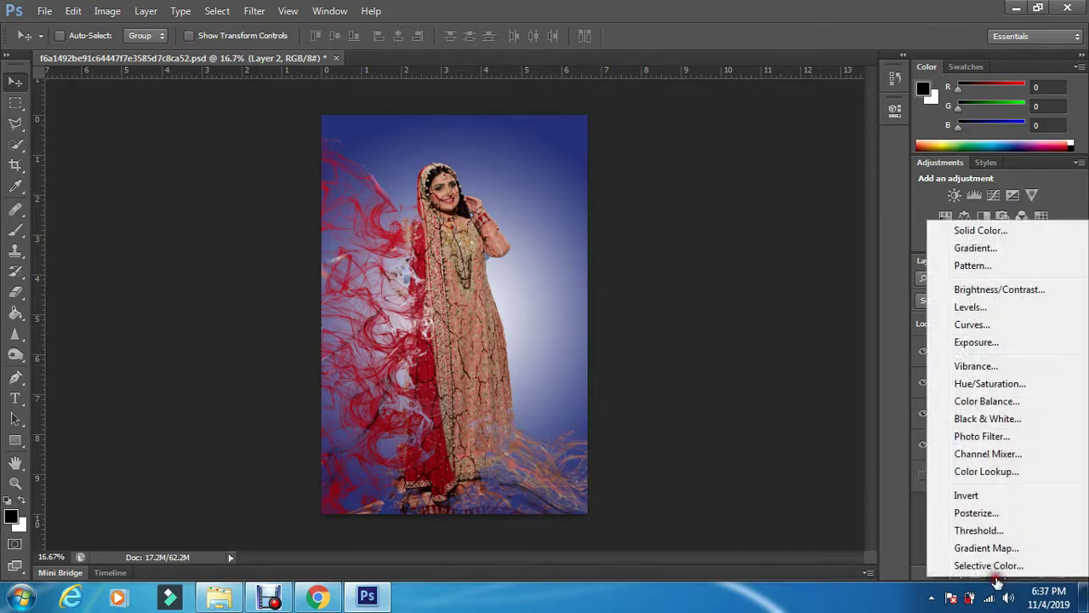
{"action": "left_click", "coordinate": [986, 548]}
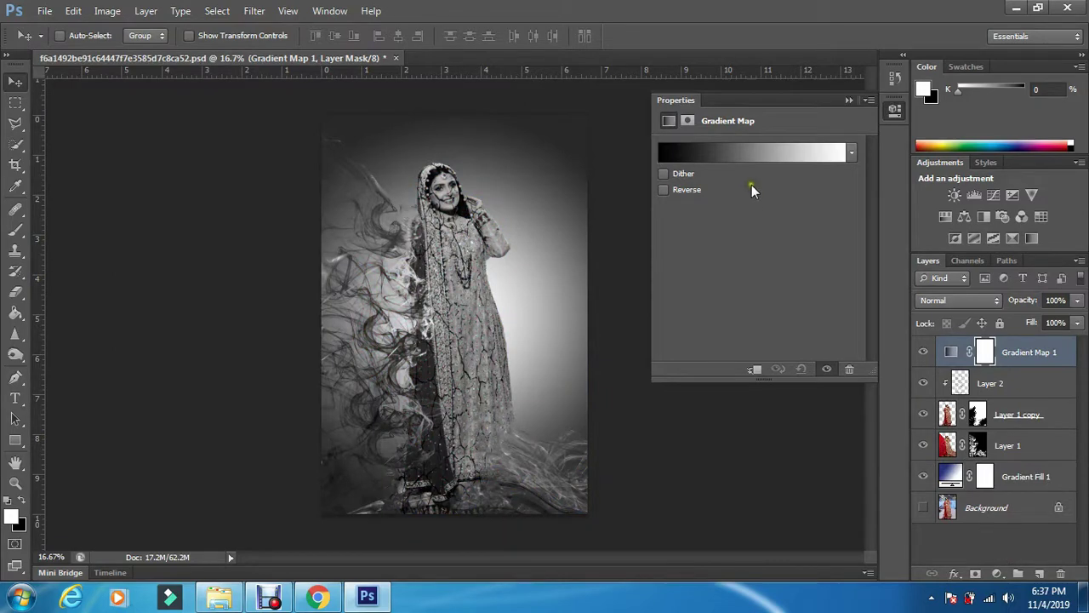
{"action": "left_click", "coordinate": [717, 149]}
{"action": "left_click", "coordinate": [479, 121]}
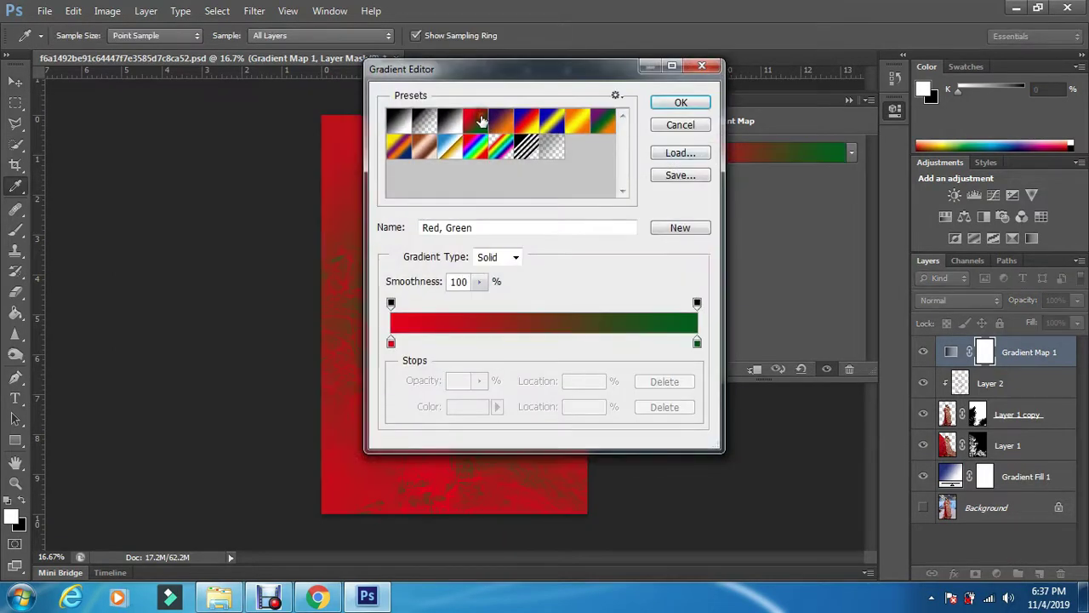
Change the gradient's starting color stop to dark blue #1a3783
{"action": "left_click", "coordinate": [391, 342]}
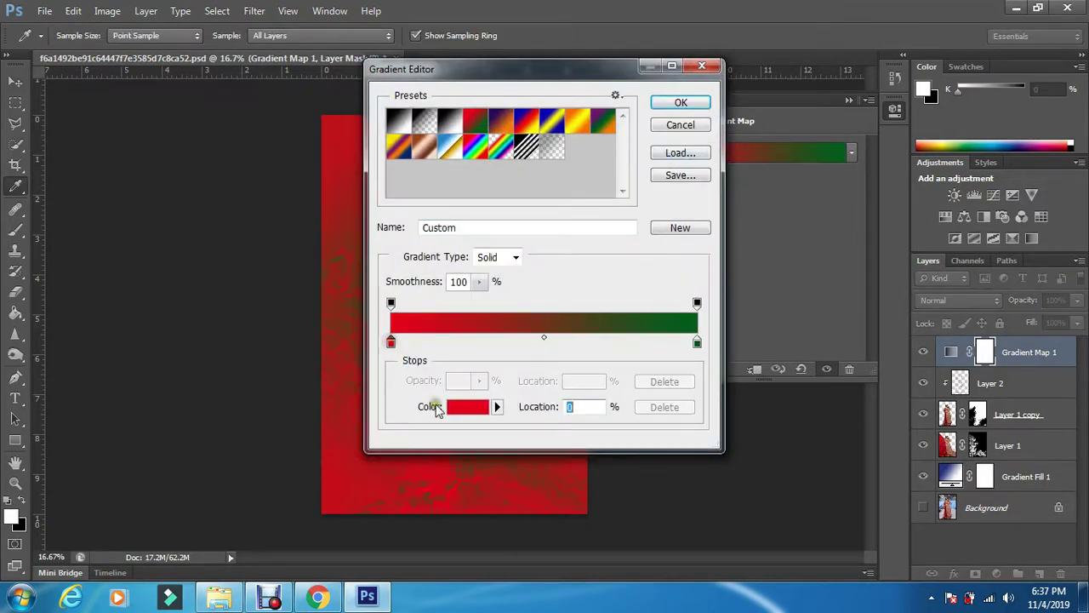
{"action": "left_click", "coordinate": [468, 408]}
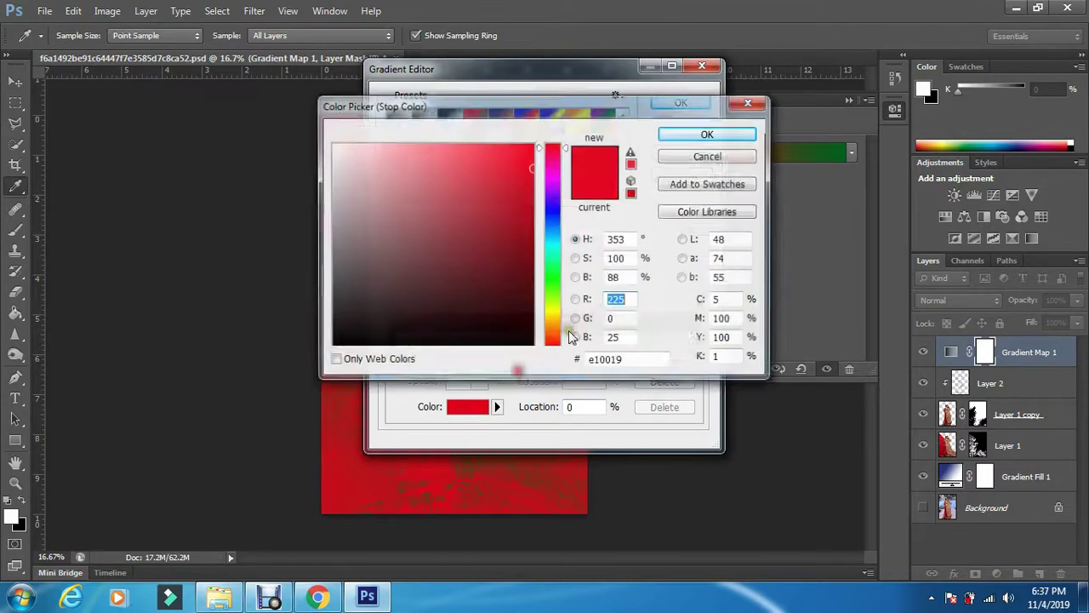
{"action": "left_click", "coordinate": [550, 220]}
{"action": "left_click", "coordinate": [494, 241]}
{"action": "left_click", "coordinate": [690, 134]}
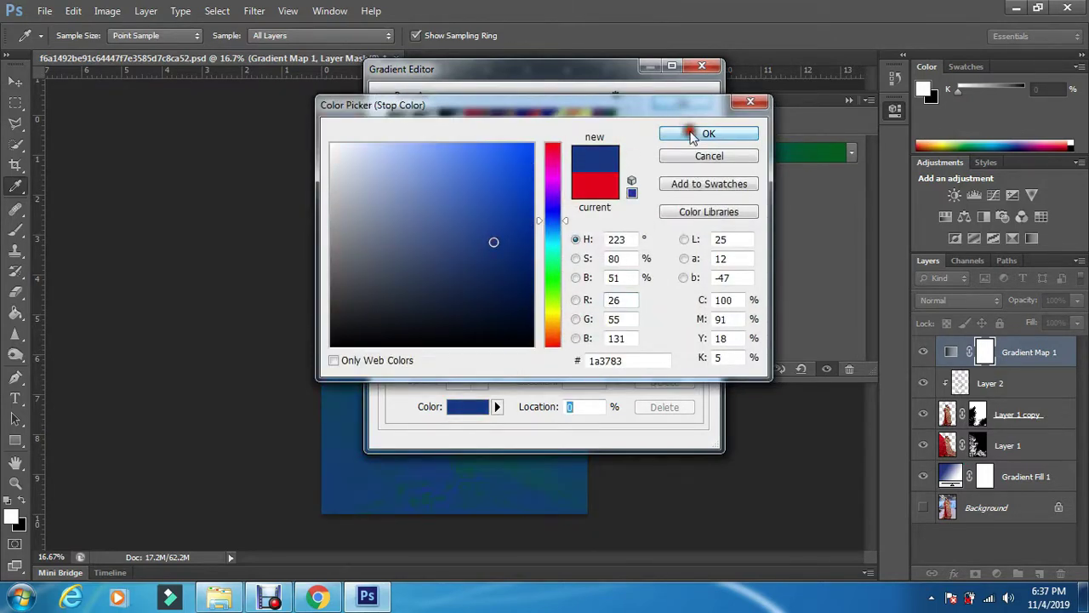
Change the gradient's end color stop to white and apply the edited gradient to the Gradient Map
{"action": "left_click", "coordinate": [698, 344]}
{"action": "left_click", "coordinate": [468, 408]}
{"action": "left_click", "coordinate": [331, 141]}
{"action": "left_click", "coordinate": [691, 134]}
{"action": "left_click", "coordinate": [682, 103]}
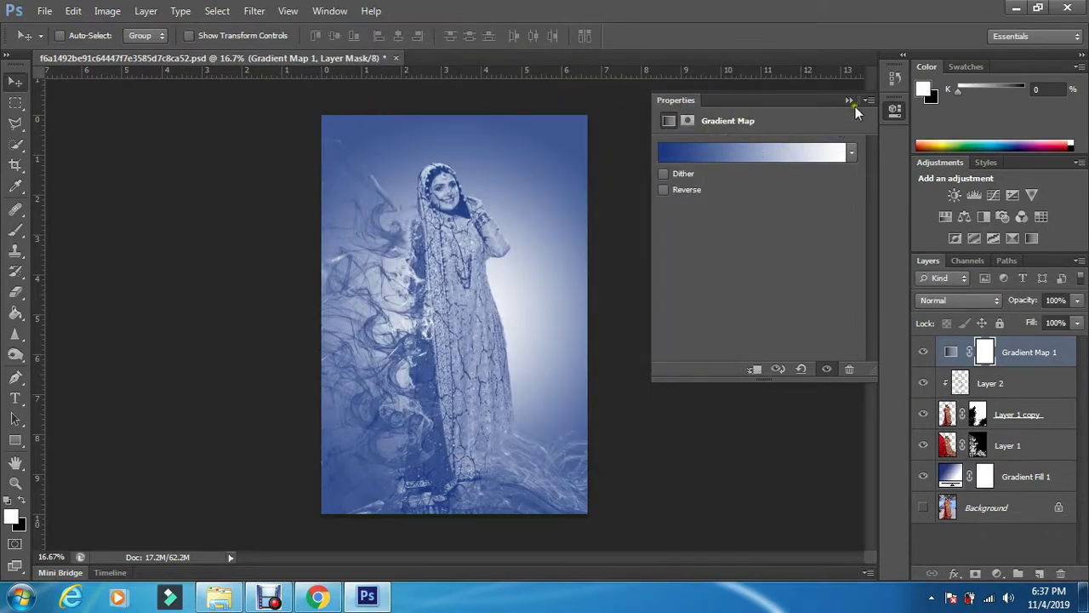
{"action": "left_click", "coordinate": [849, 100]}
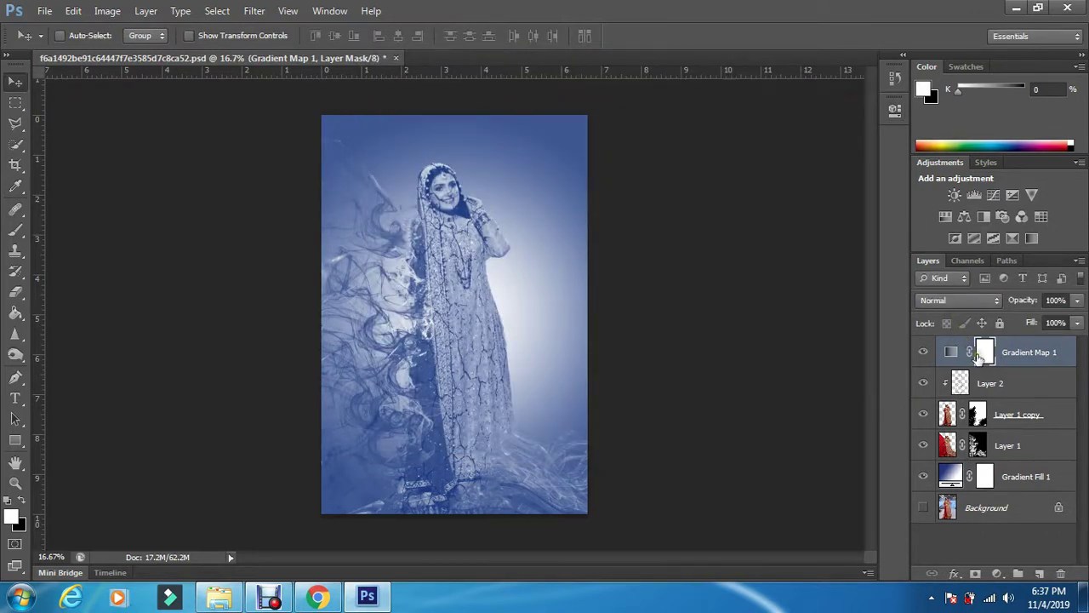
Set the Gradient Map 1 layer to Soft Light blending at 65% opacity
{"action": "left_click", "coordinate": [962, 301]}
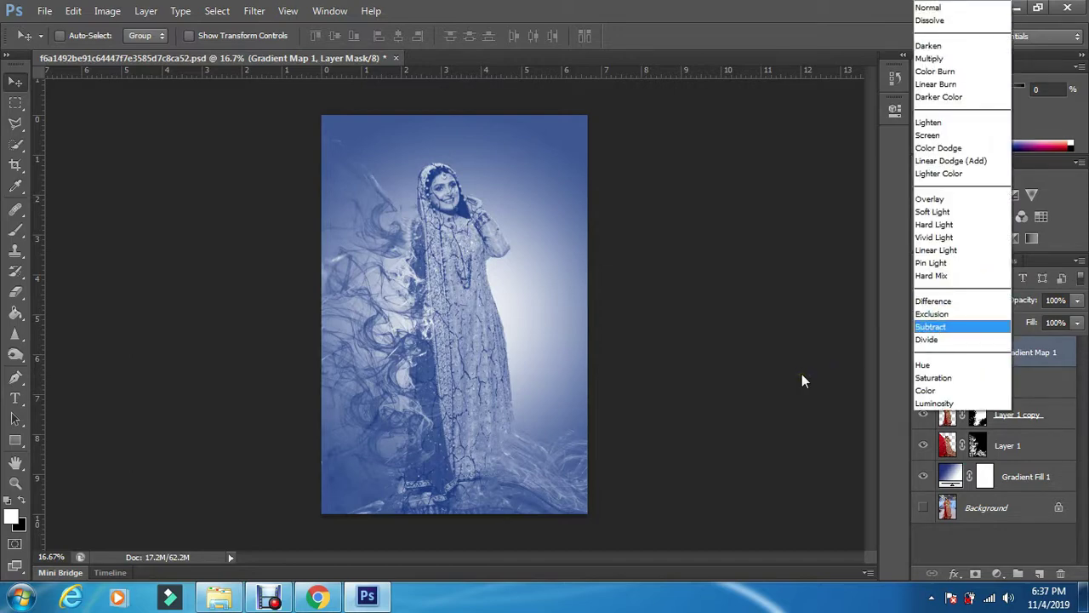
{"action": "left_click", "coordinate": [941, 212]}
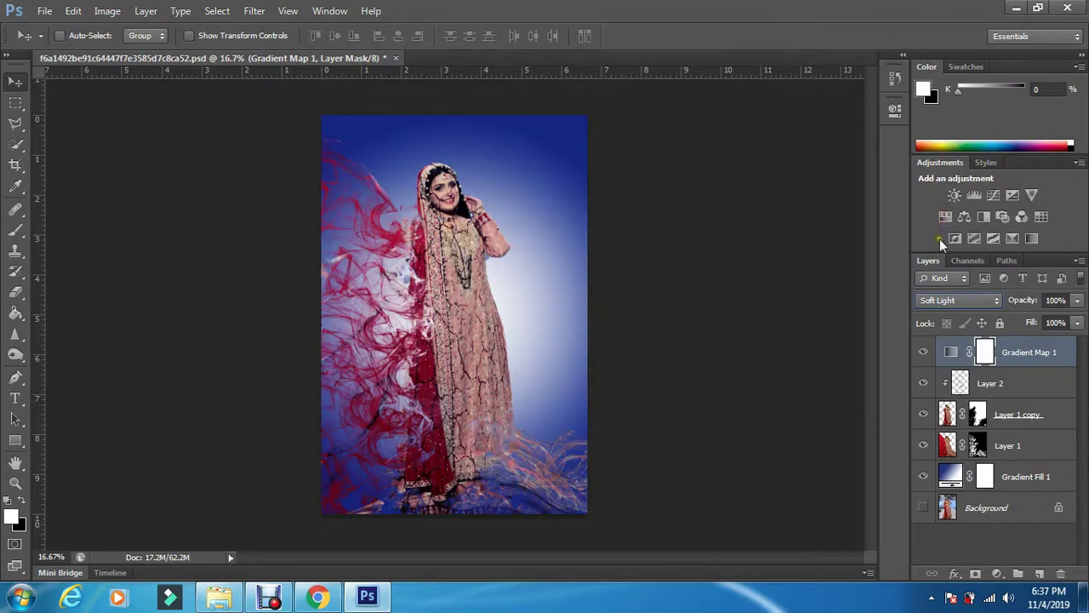
{"action": "left_click", "coordinate": [1076, 300]}
{"action": "left_click_drag", "start_coordinate": [1045, 321], "coordinate": [1051, 322]}
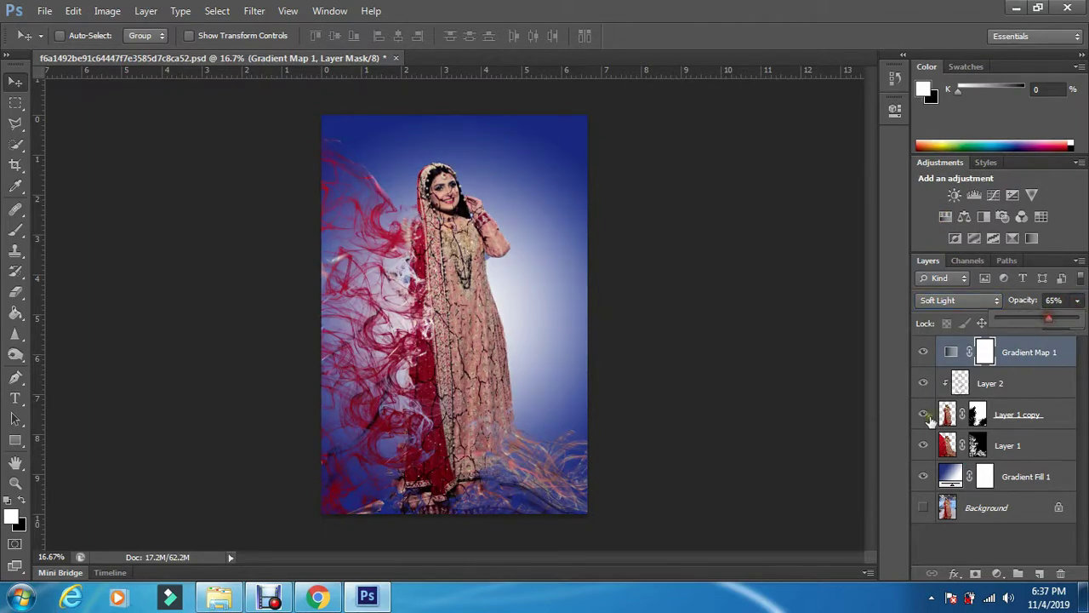
{"action": "left_click", "coordinate": [802, 402]}
Compare the portrait with and without the Gradient Map 1 layer, leaving the layer visible
{"action": "left_click", "coordinate": [922, 353]}
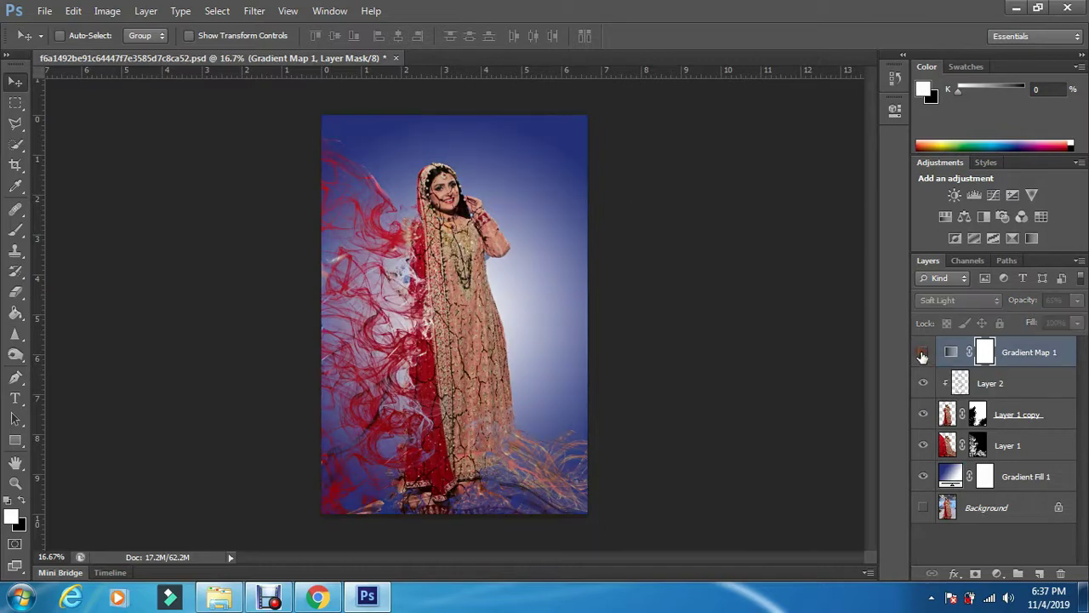
{"action": "left_click", "coordinate": [923, 354]}
{"action": "left_click", "coordinate": [922, 353]}
{"action": "left_click", "coordinate": [923, 354]}
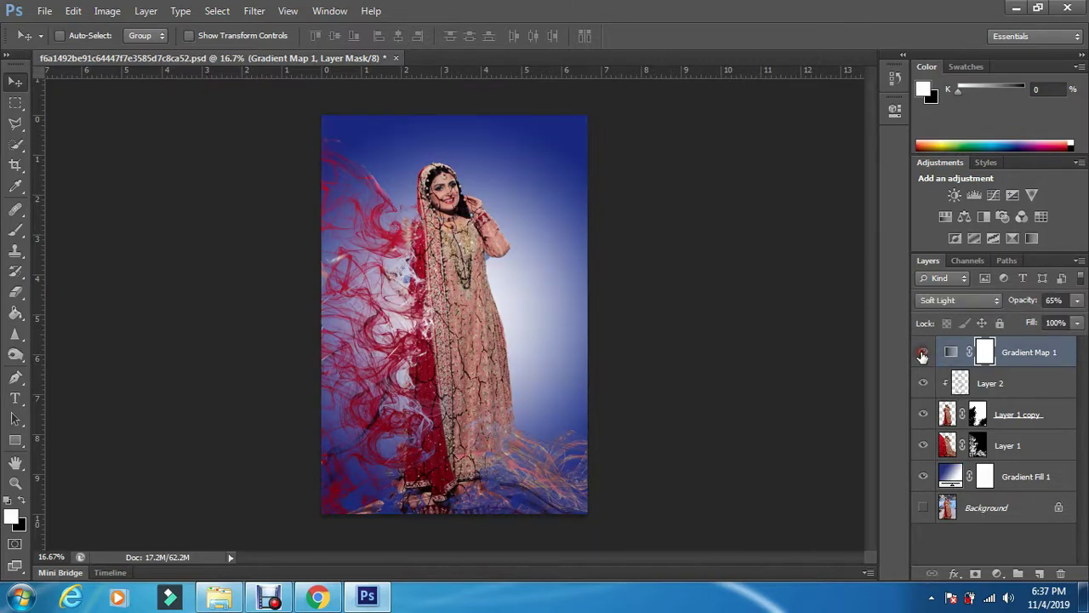
{"action": "left_click", "coordinate": [923, 353]}
{"action": "left_click", "coordinate": [922, 353]}
{"action": "left_click", "coordinate": [922, 353]}
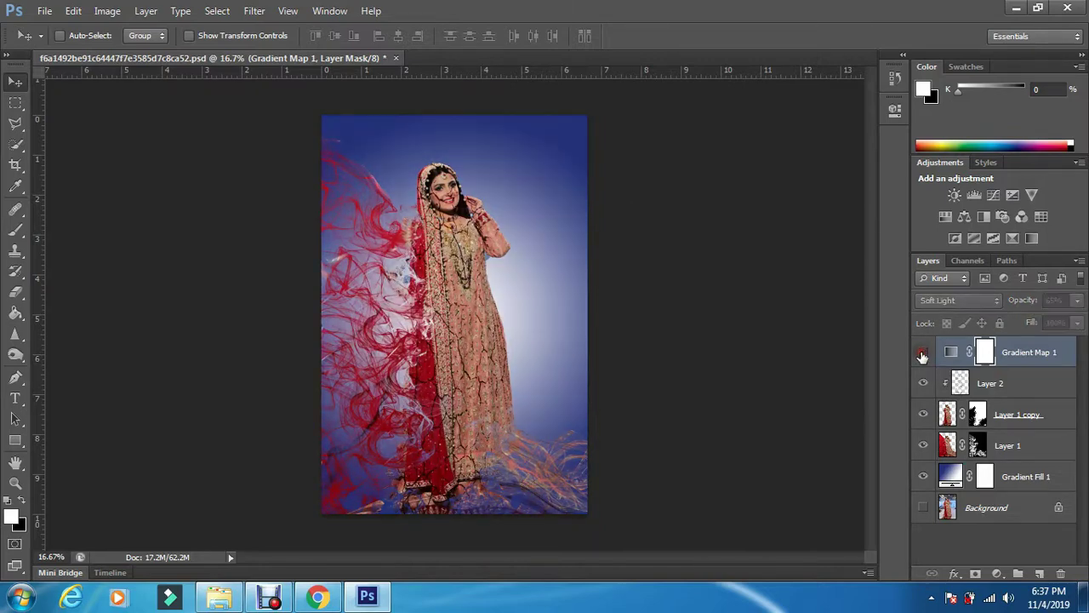
{"action": "left_click", "coordinate": [922, 353]}
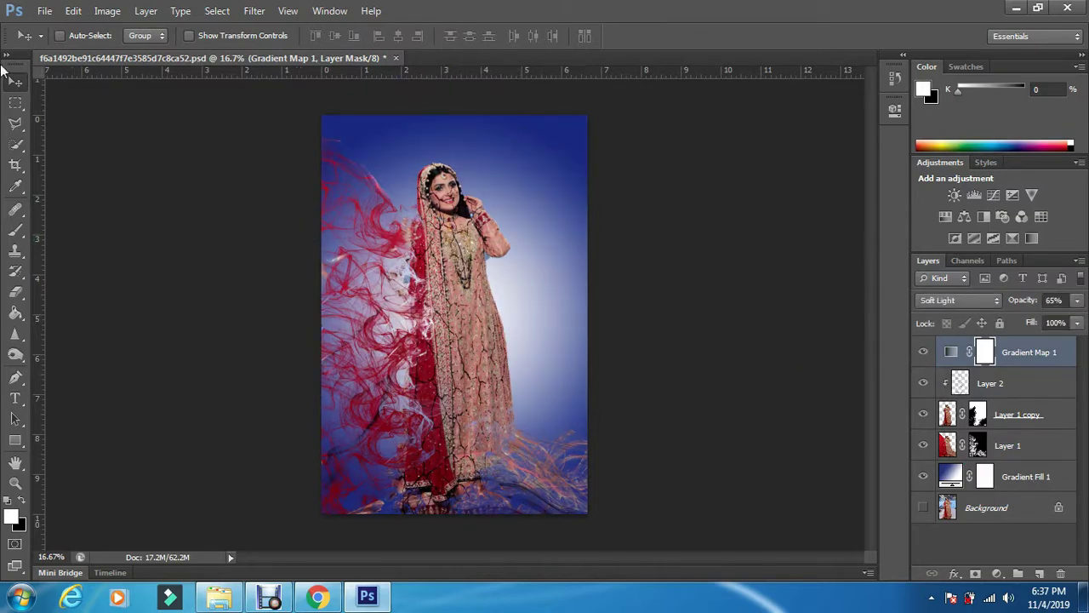
Save a JPEG copy of the artwork to the Desktop as "information ocean" at quality 12, Maximum, with Progressive format and 3 scans
{"action": "left_click", "coordinate": [49, 15]}
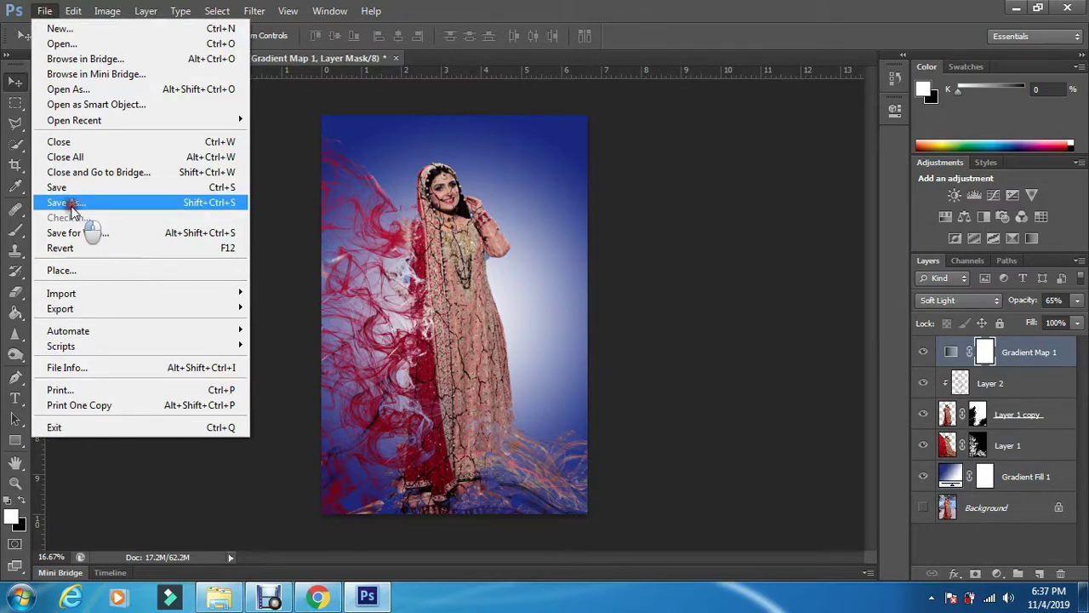
{"action": "left_click", "coordinate": [68, 202]}
{"action": "left_click", "coordinate": [510, 336]}
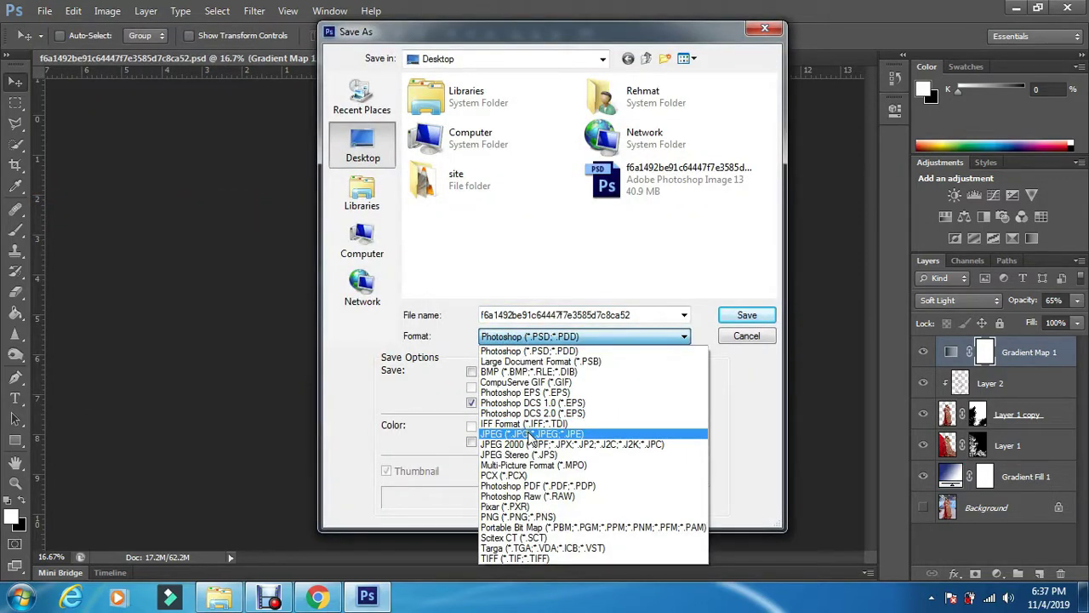
{"action": "left_click", "coordinate": [533, 435]}
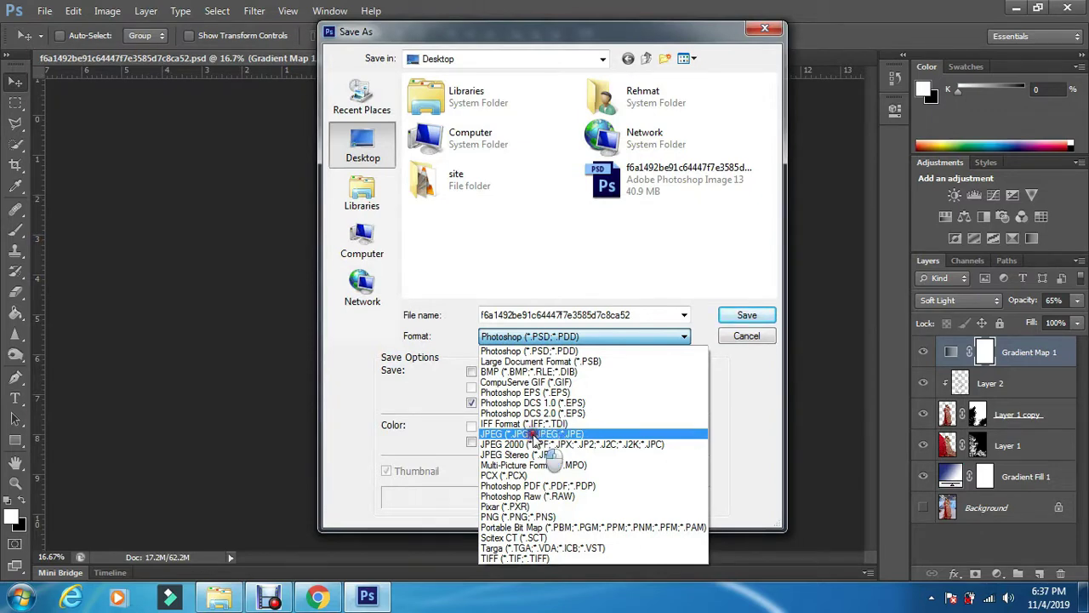
{"action": "double_click", "coordinate": [658, 310]}
{"action": "type", "text": "information ocean"}
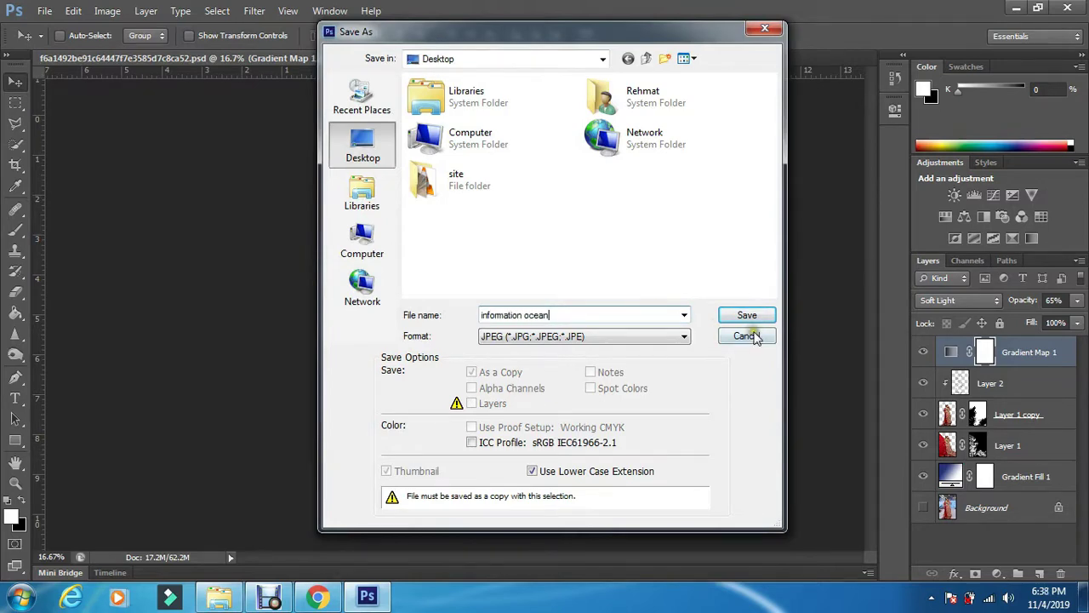
{"action": "left_click", "coordinate": [748, 316]}
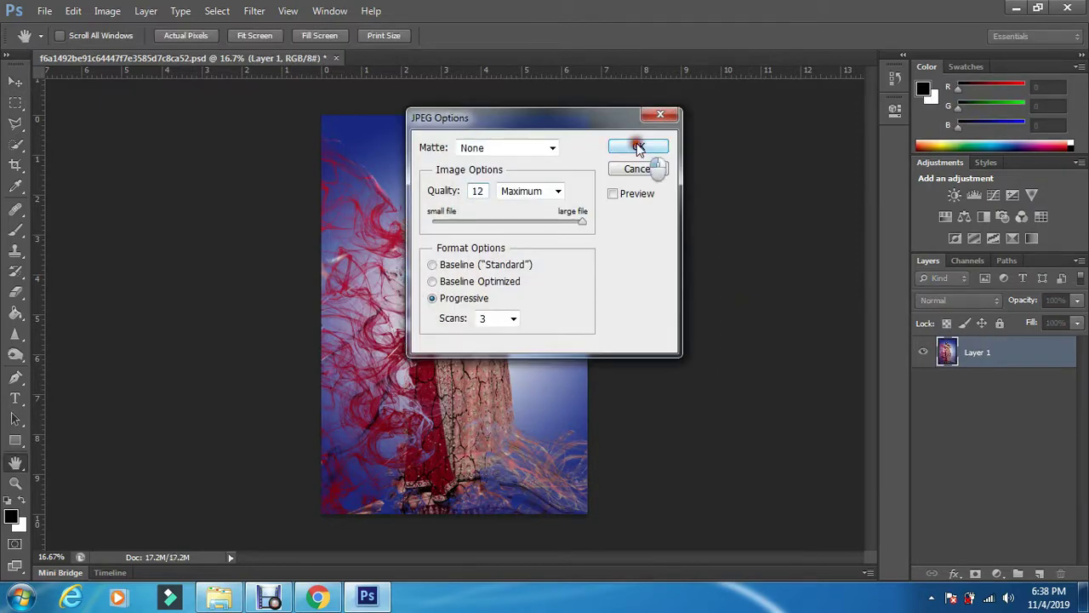
{"action": "left_click", "coordinate": [638, 147]}
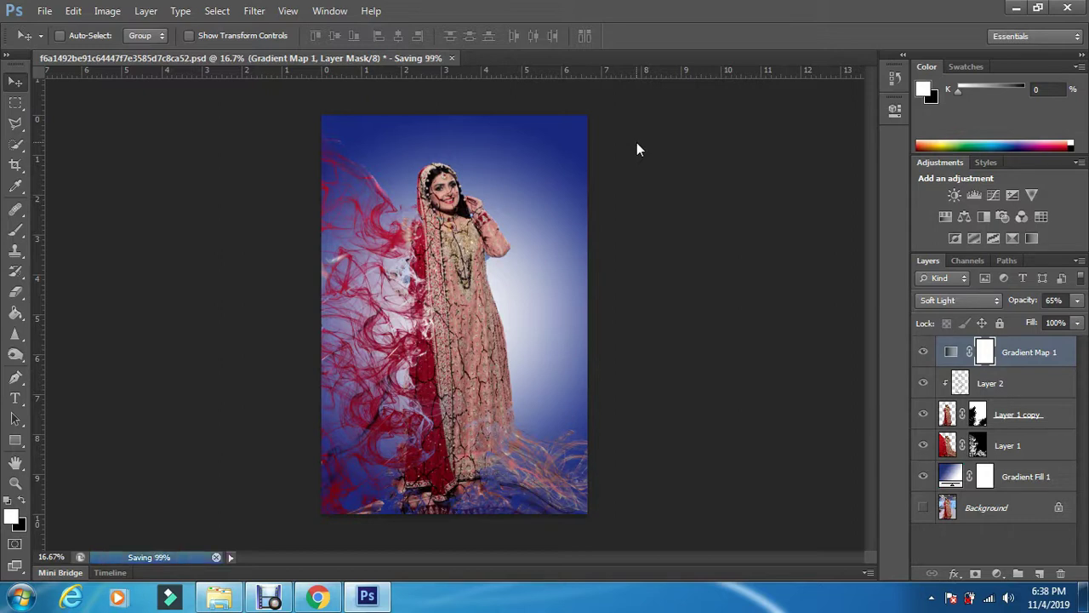
Switch to the desktop and move the "information ocean" JPEG from there into the Downloads folder
{"action": "left_click", "coordinate": [1015, 7]}
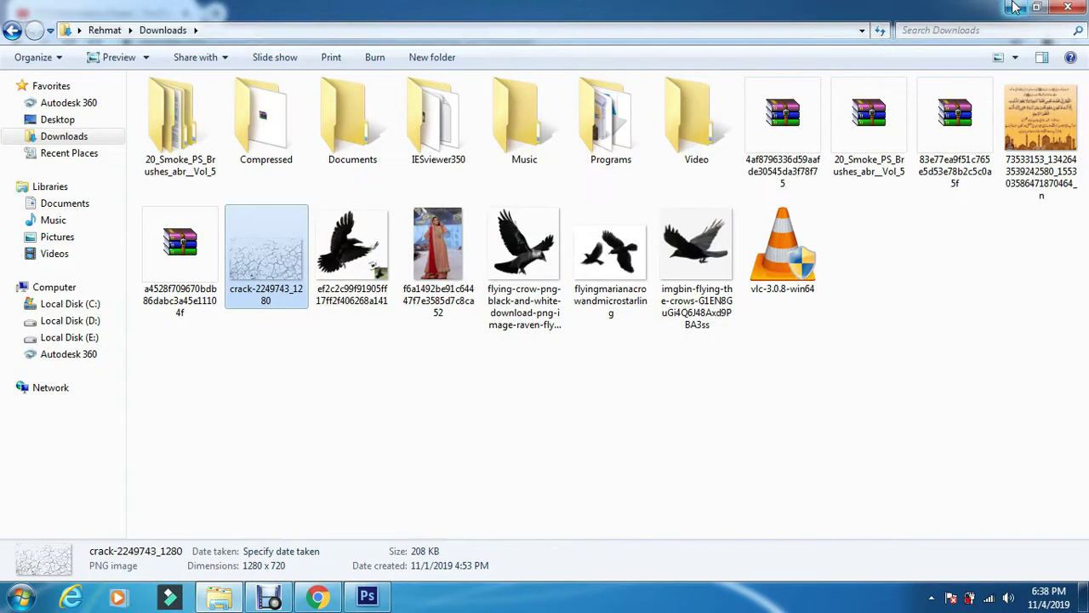
{"action": "left_click", "coordinate": [1067, 7]}
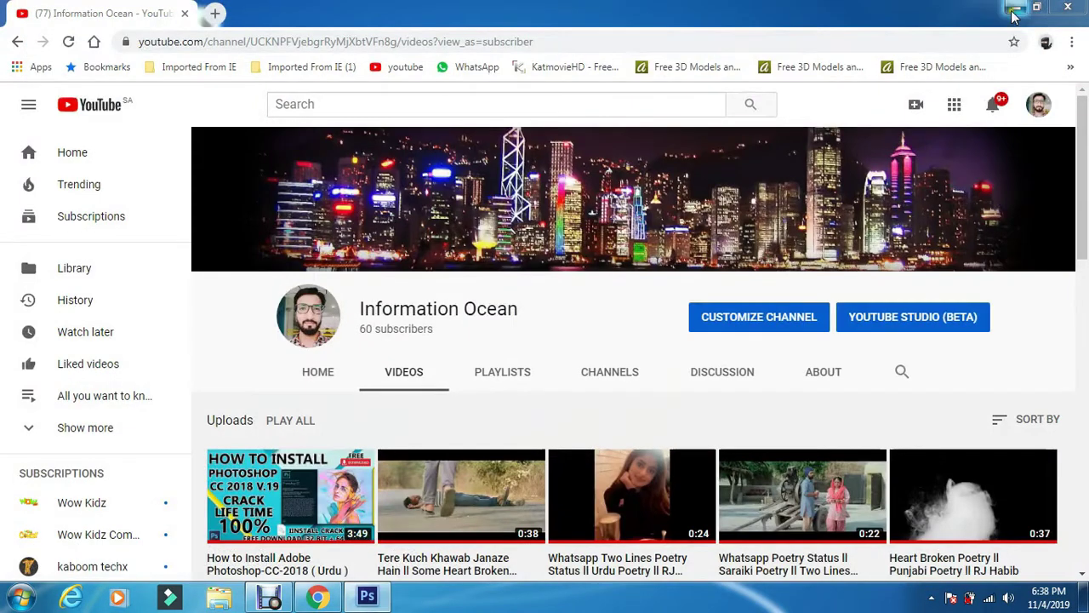
{"action": "left_click", "coordinate": [1016, 7]}
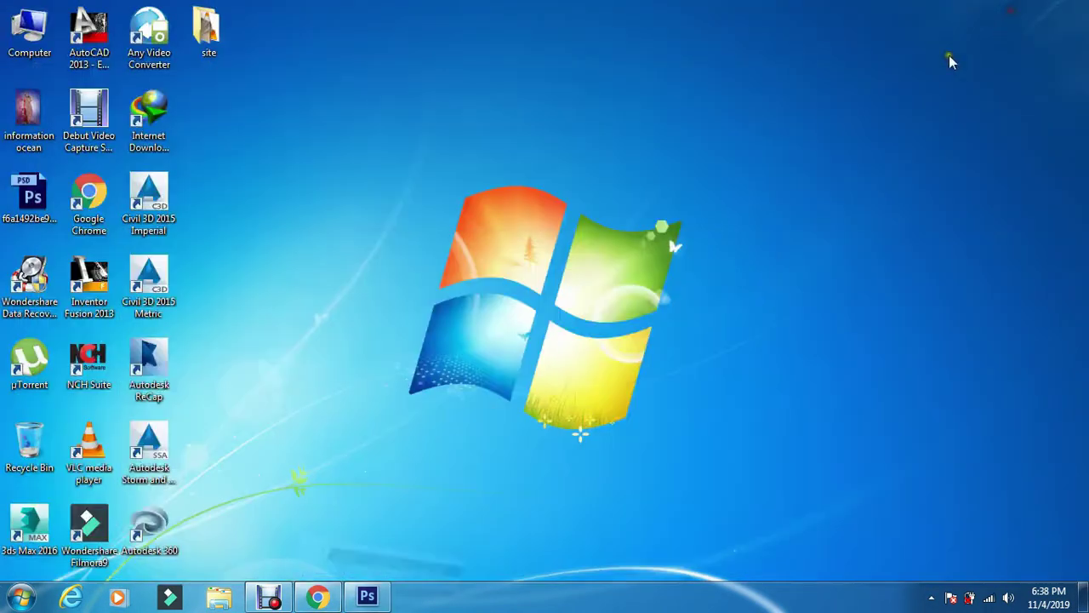
{"action": "right_click", "coordinate": [32, 106]}
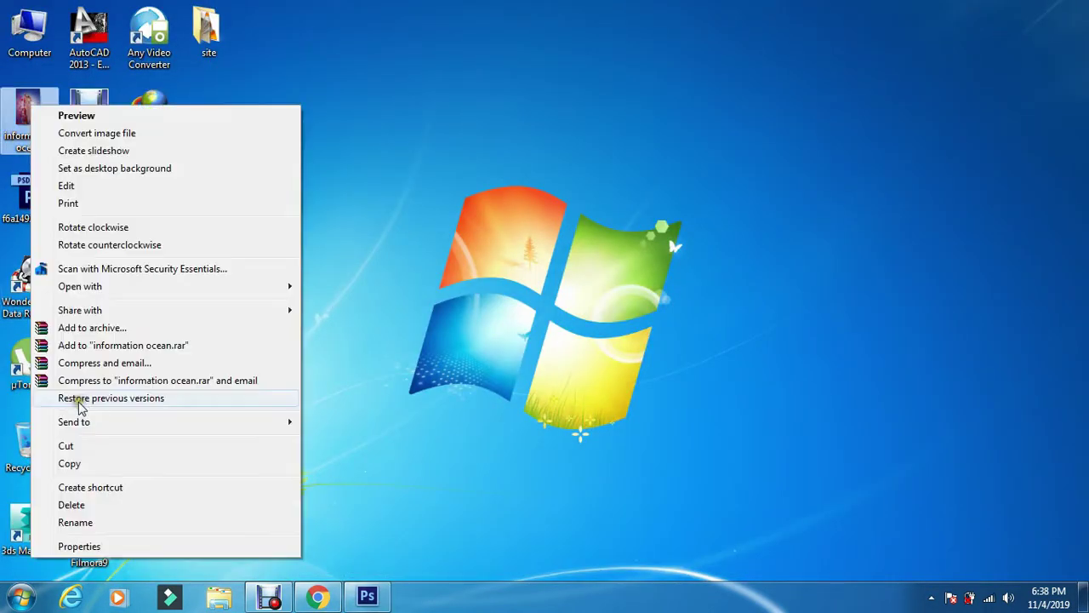
{"action": "left_click", "coordinate": [73, 445]}
{"action": "double_click", "coordinate": [36, 38]}
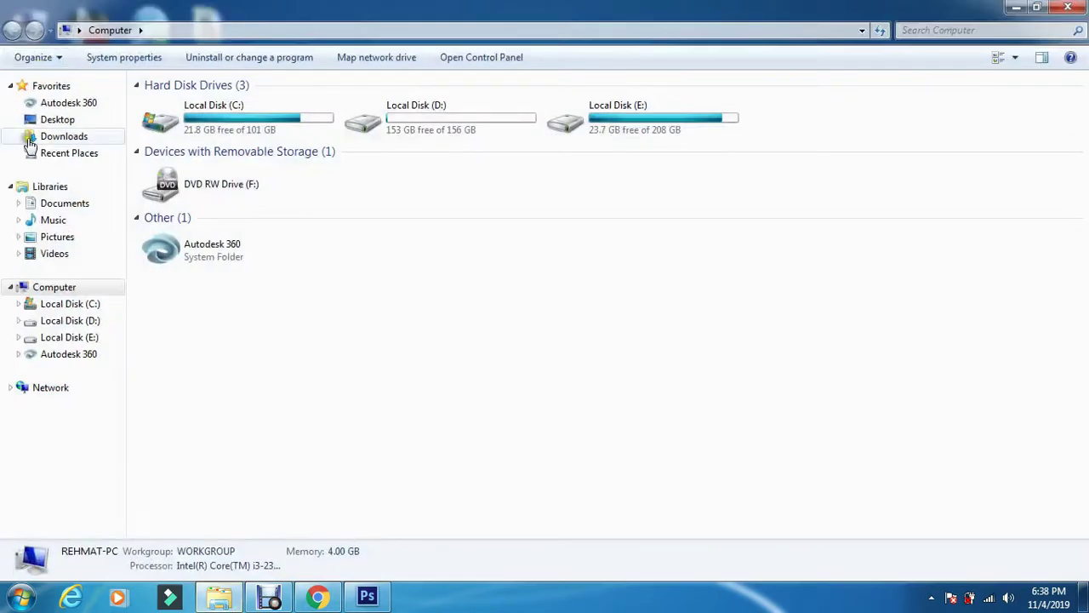
{"action": "left_click", "coordinate": [60, 136]}
{"action": "right_click", "coordinate": [358, 378]}
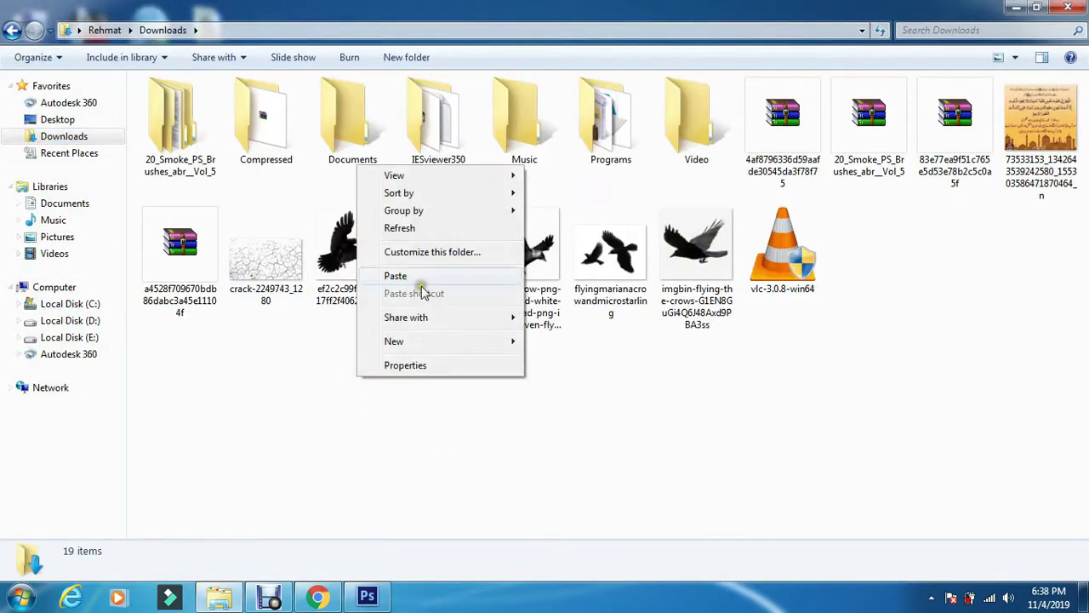
{"action": "left_click", "coordinate": [403, 277]}
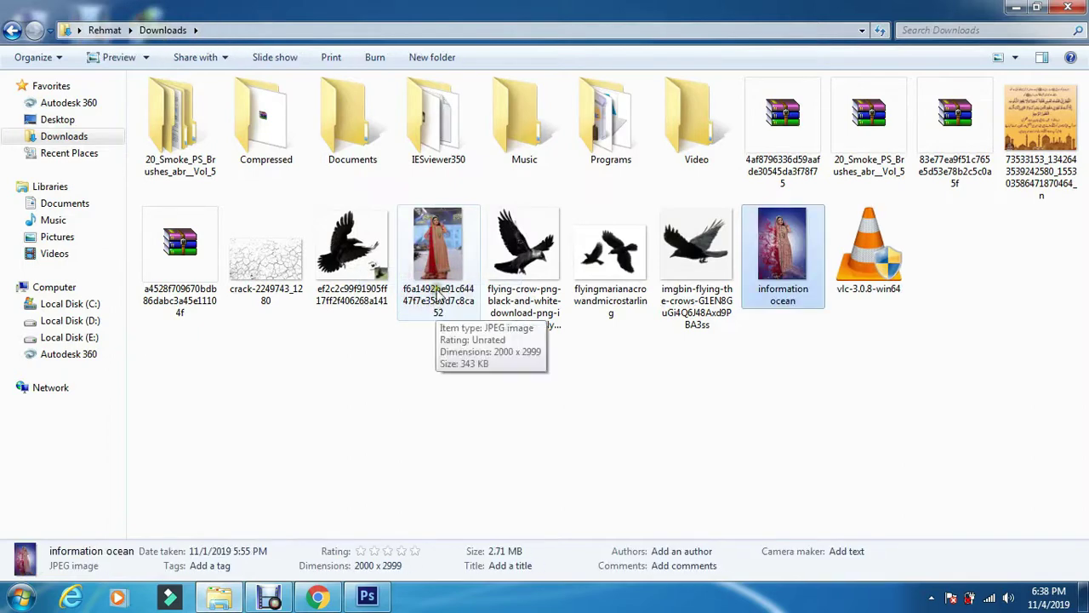
Open the original portrait f6a1492be91c64447f7e3585d7c8ca52 and the edited "information ocean" image from Downloads in separate Windows Photo Viewer windows
{"action": "left_click_drag", "start_coordinate": [435, 294], "coordinate": [753, 294]}
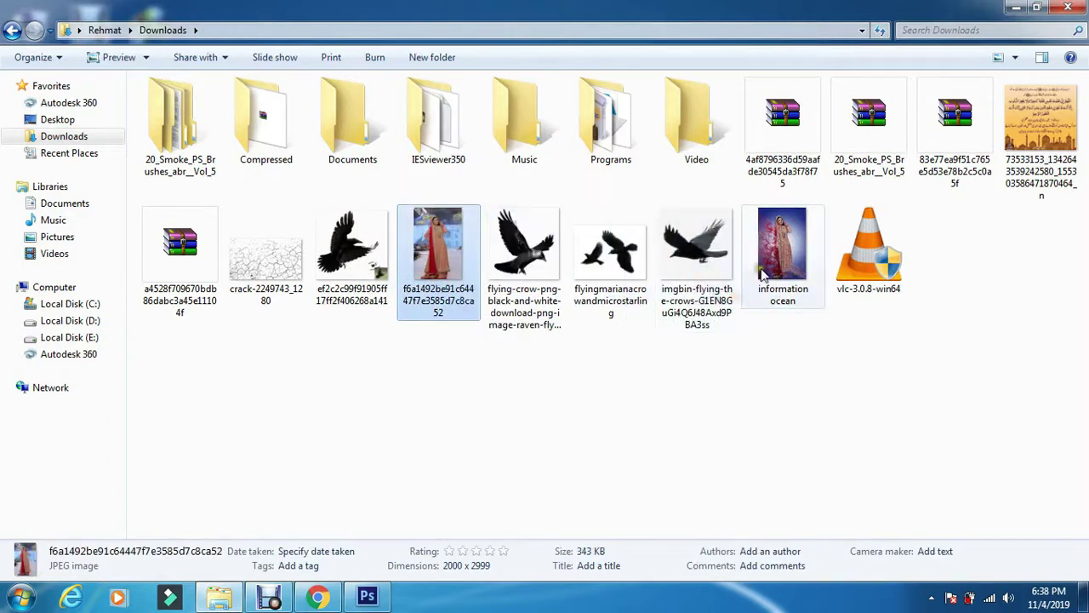
{"action": "double_click", "coordinate": [416, 285]}
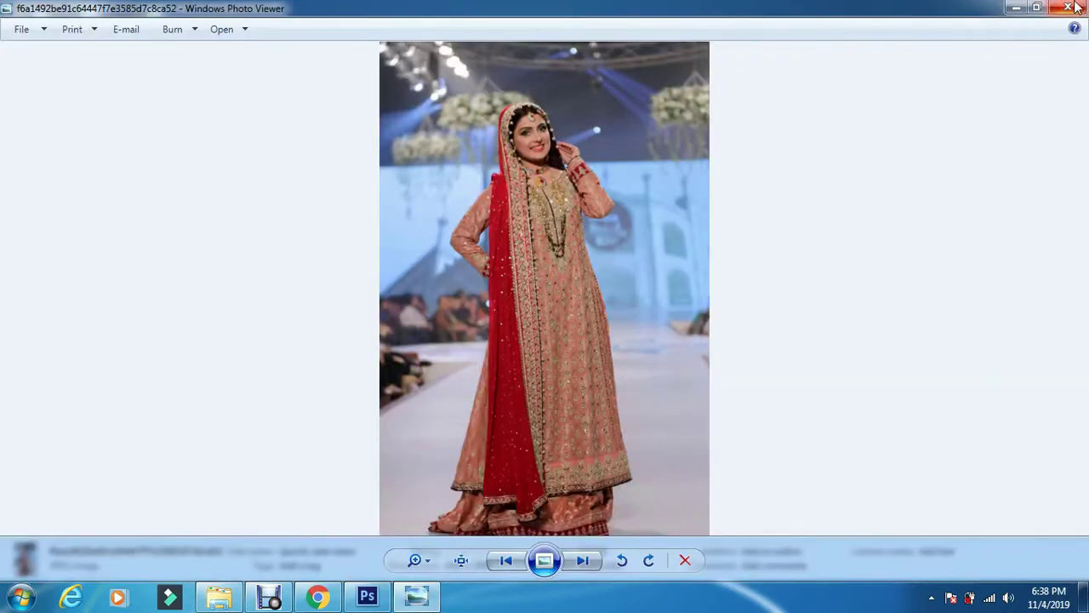
{"action": "left_click", "coordinate": [1016, 8]}
{"action": "double_click", "coordinate": [783, 251]}
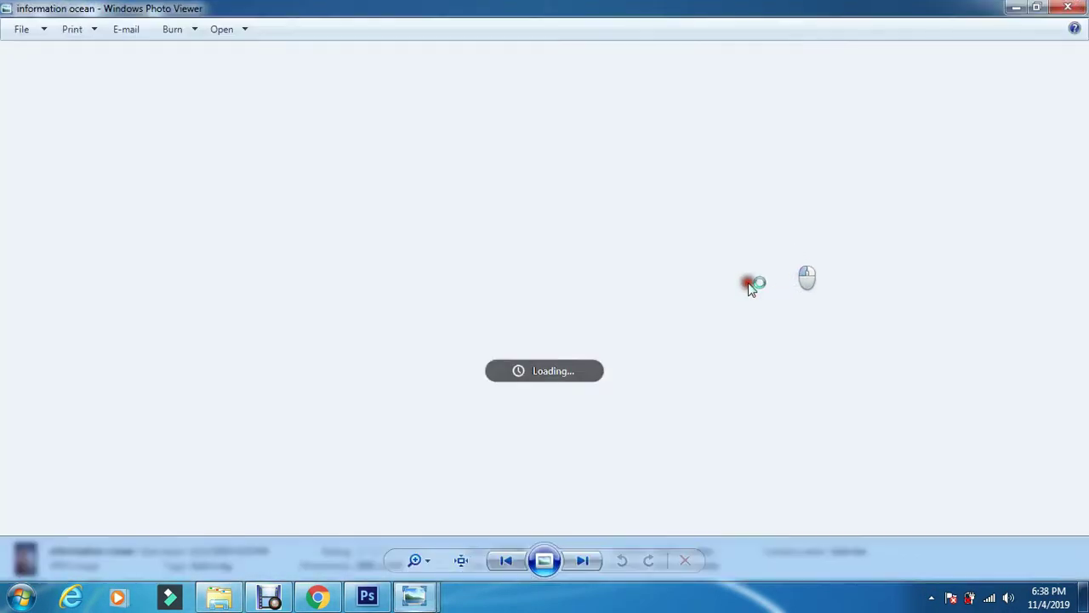
Compare the original portrait with the edited "information ocean" image by switching between their viewer windows, ending on the edited one
{"action": "mouse_move", "coordinate": [414, 596]}
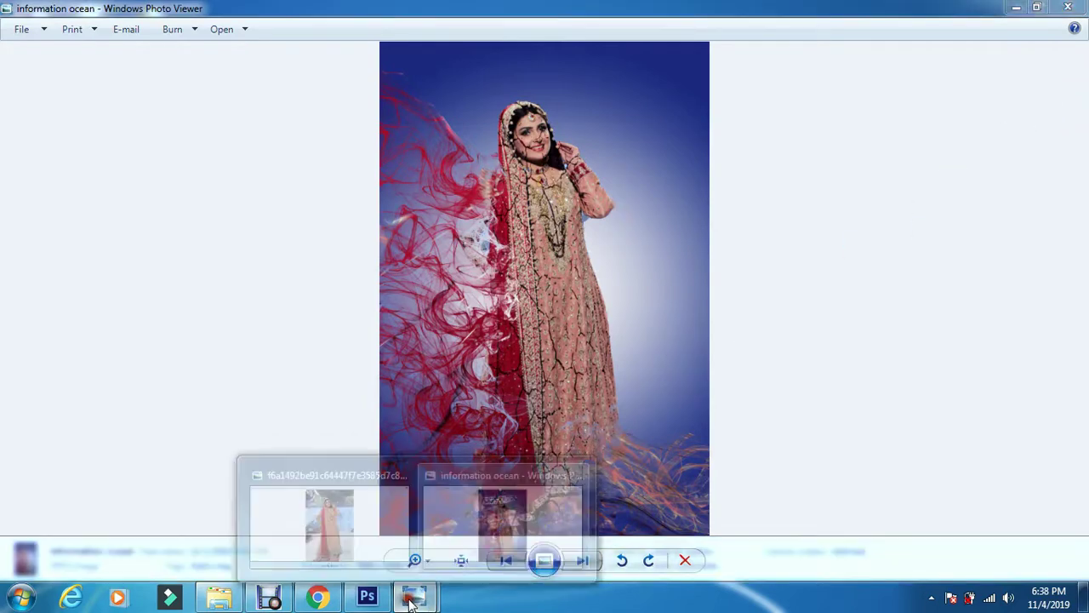
{"action": "left_click", "coordinate": [291, 532]}
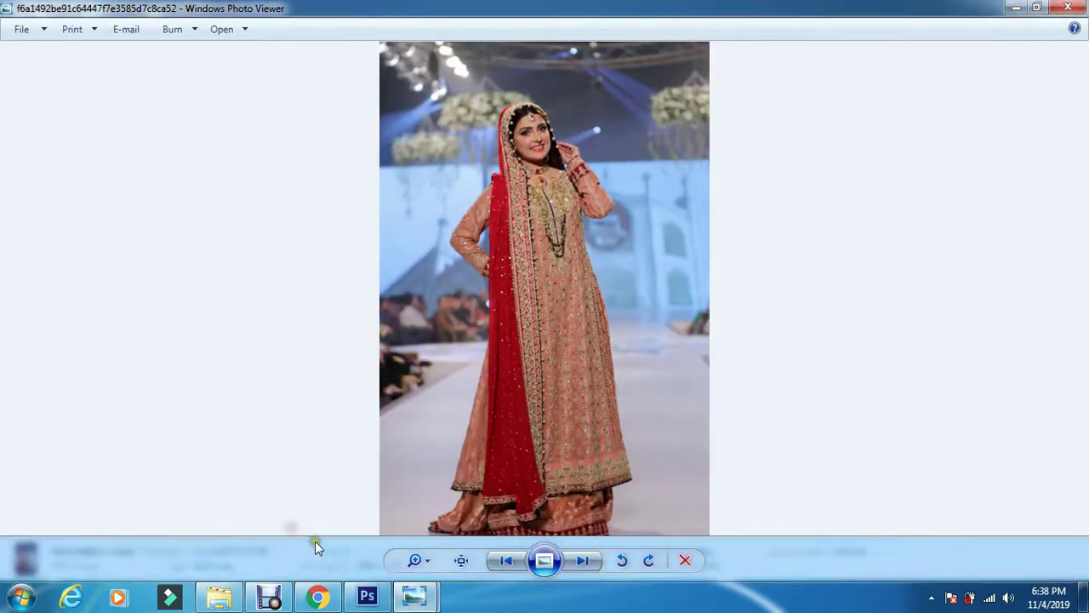
{"action": "mouse_move", "coordinate": [414, 595]}
{"action": "left_click", "coordinate": [495, 524]}
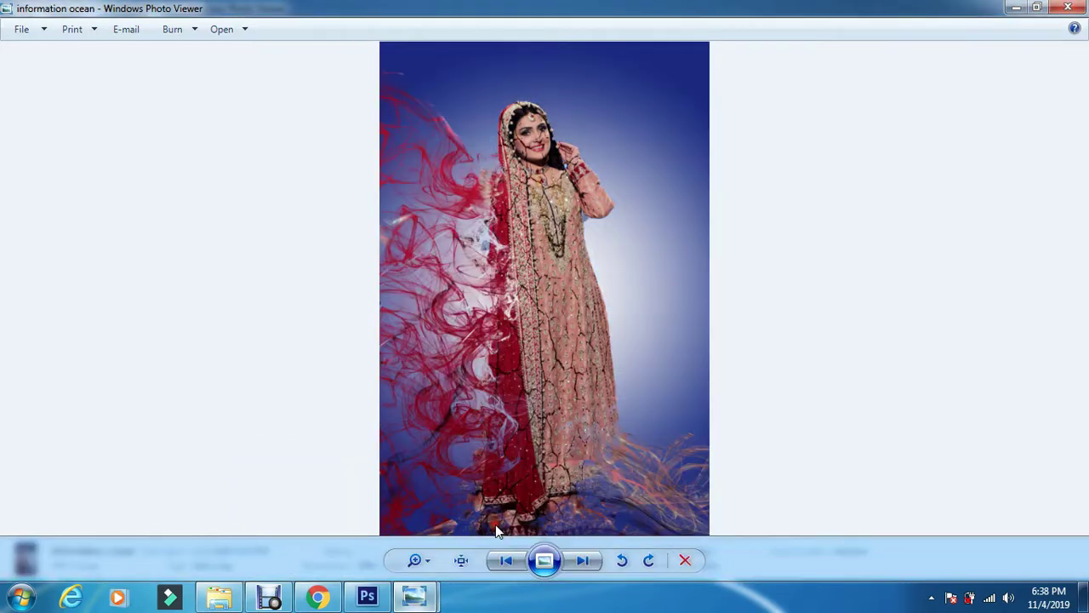